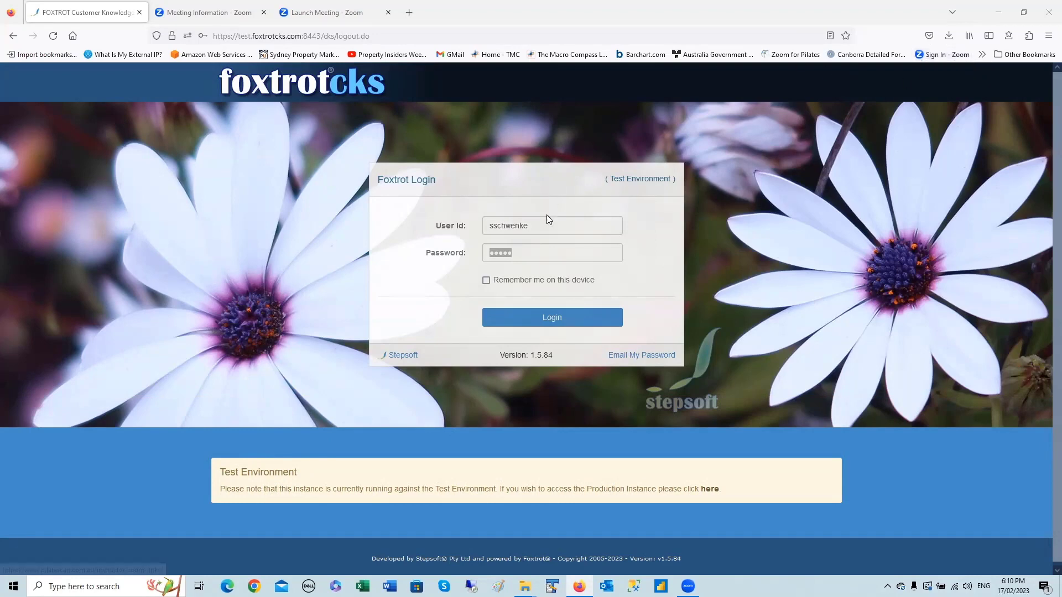
- Replace the password with the account password, log in, and decline Firefox's save-login prompt
drag(531, 257, 473, 262)
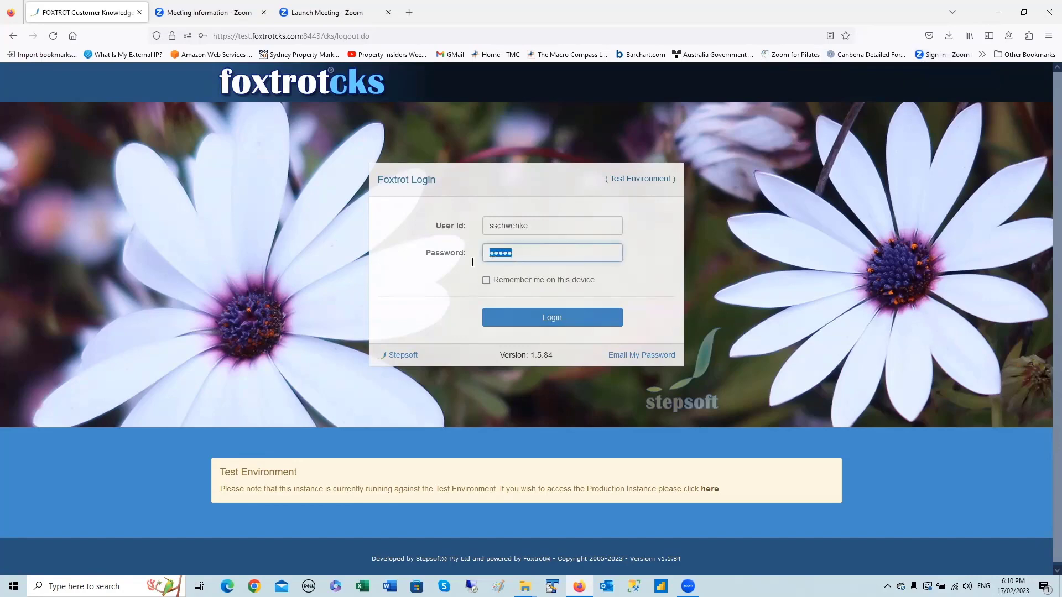
text(*******)
key(Return)
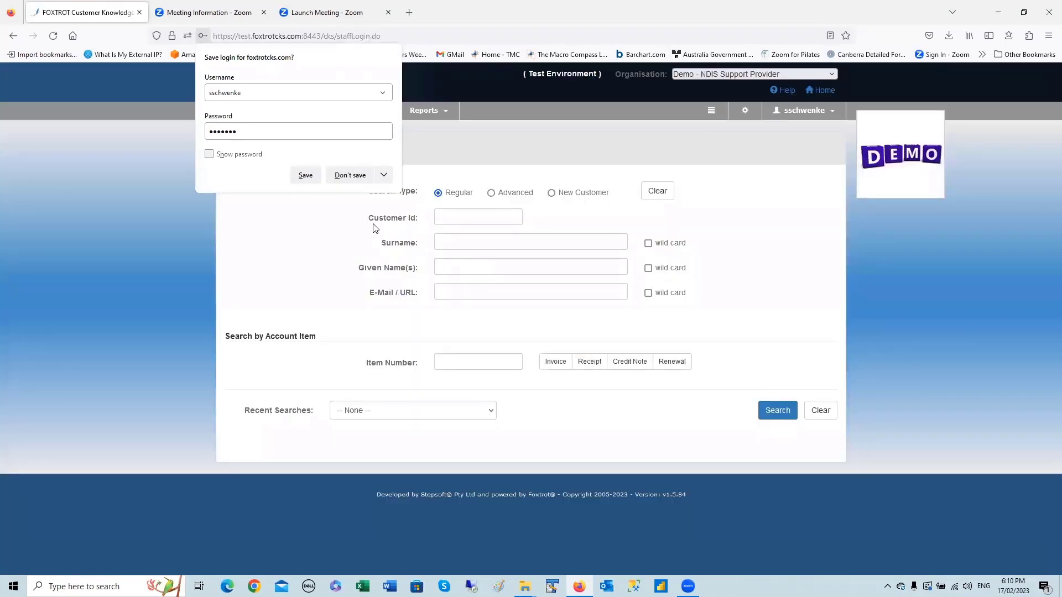
click(353, 176)
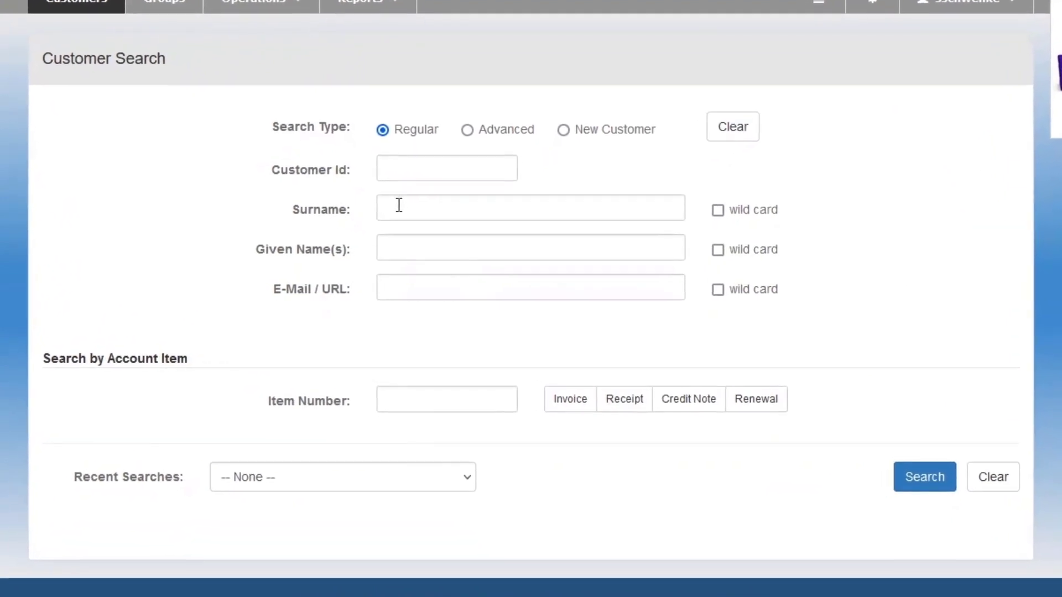
- Enter the customer's surname, fix its misspelling, and open the single matching suggestion
click(399, 205)
text(l)
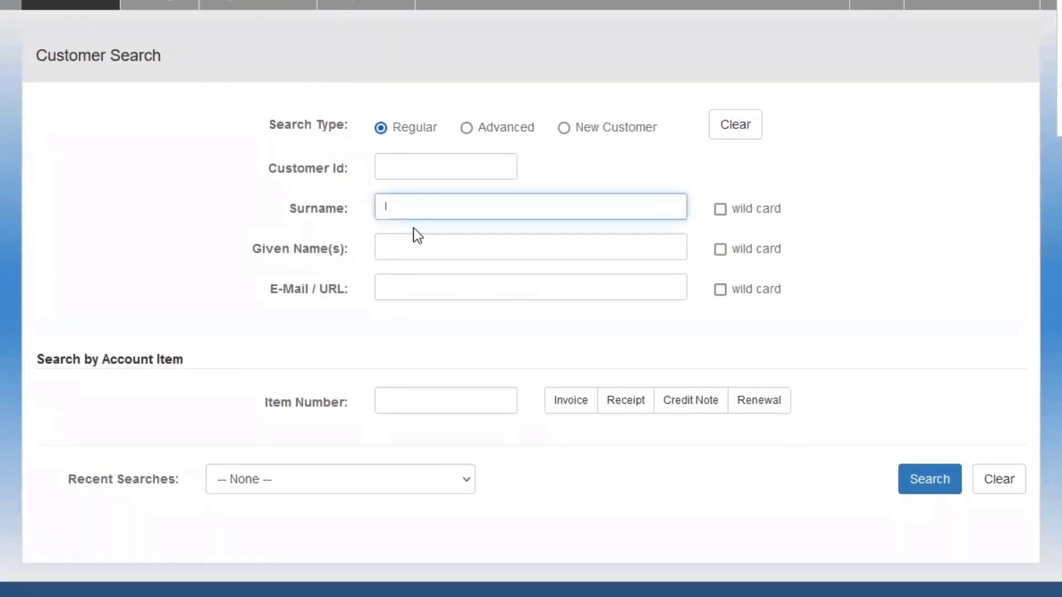
text(ych)
click(392, 209)
text(n)
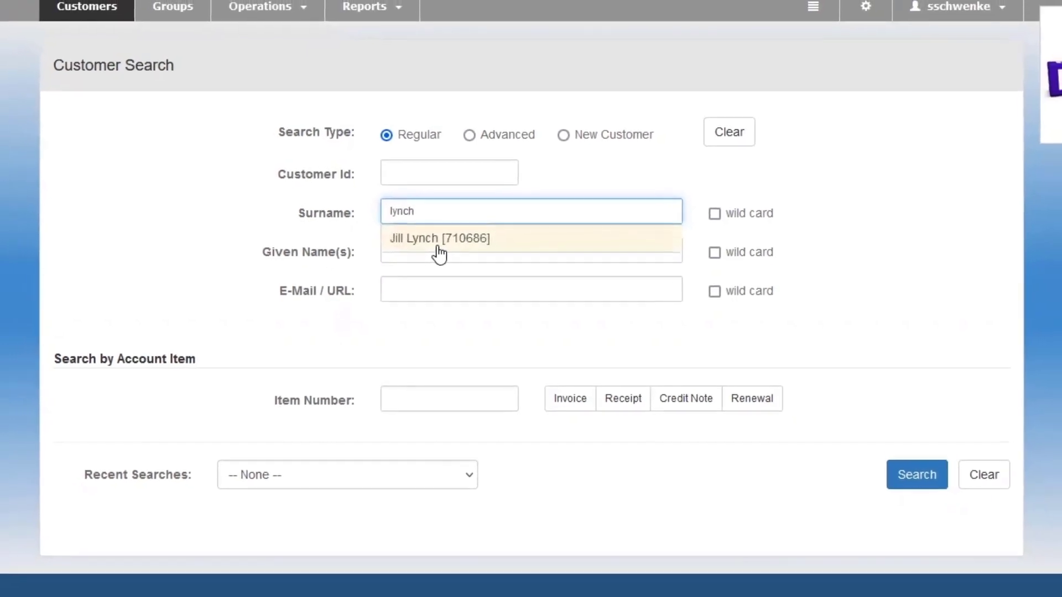
click(437, 247)
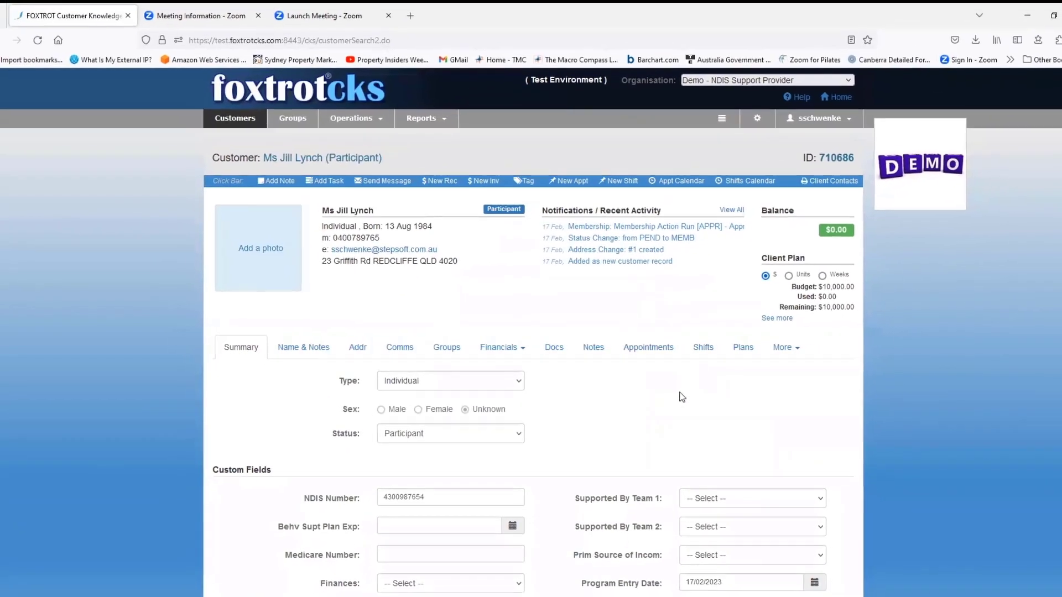
- Leave the opened record and return to a blank Customer Search form
scroll(678, 393, down, 6)
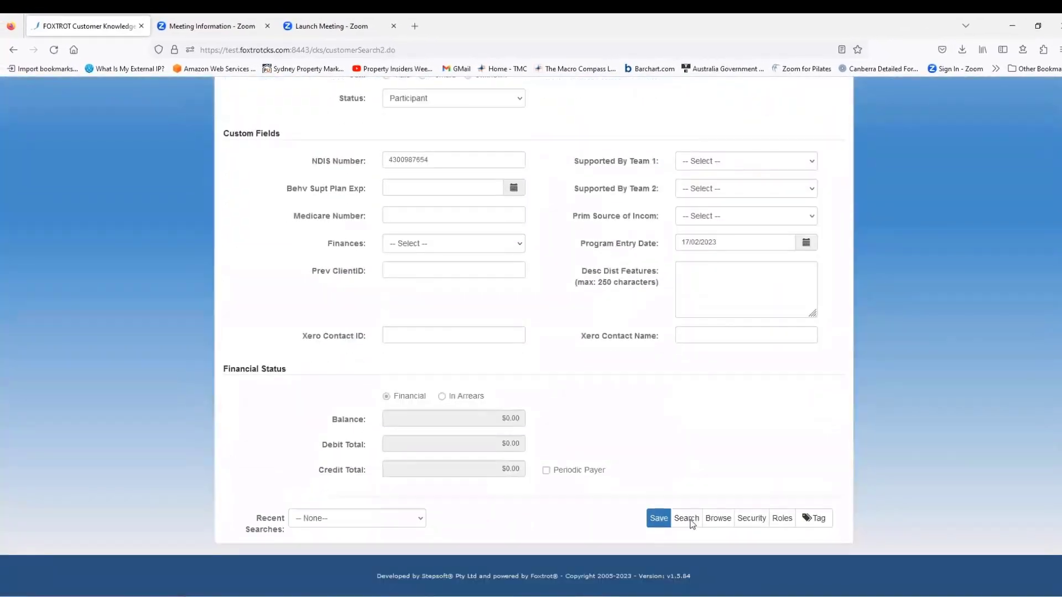
click(686, 519)
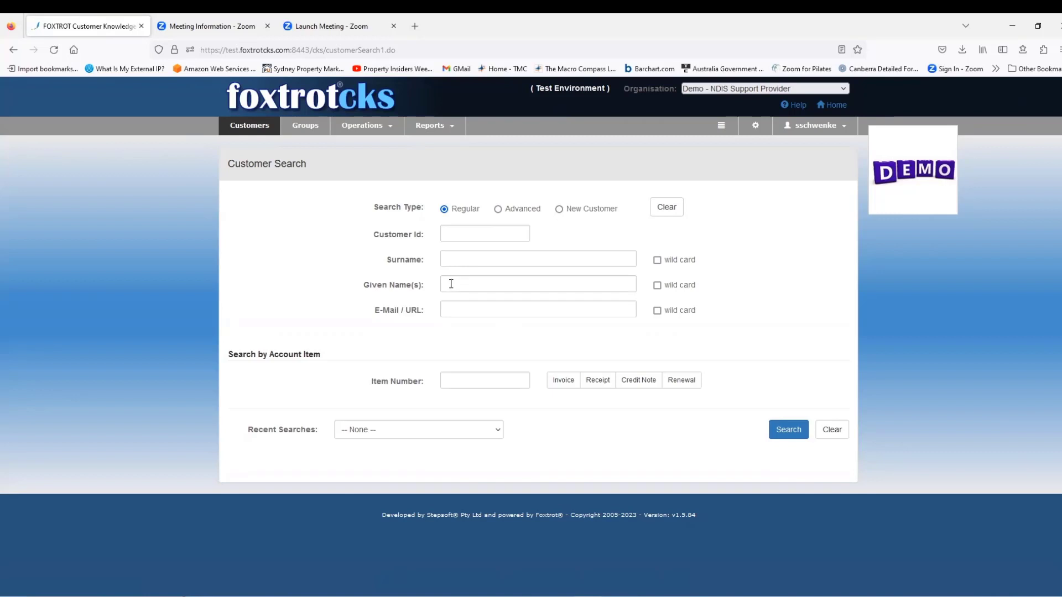
click(498, 210)
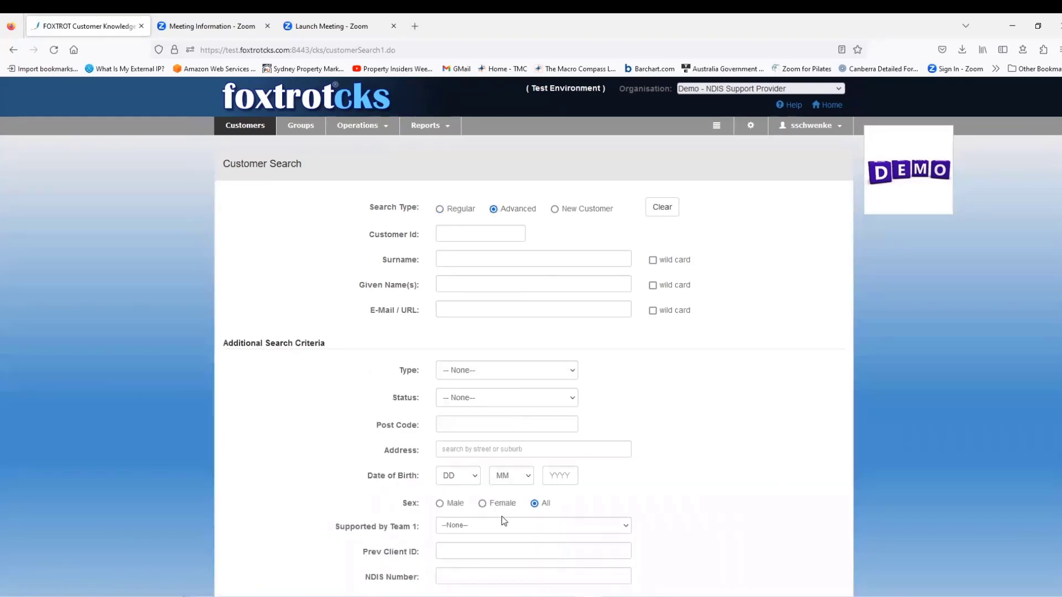
click(467, 576)
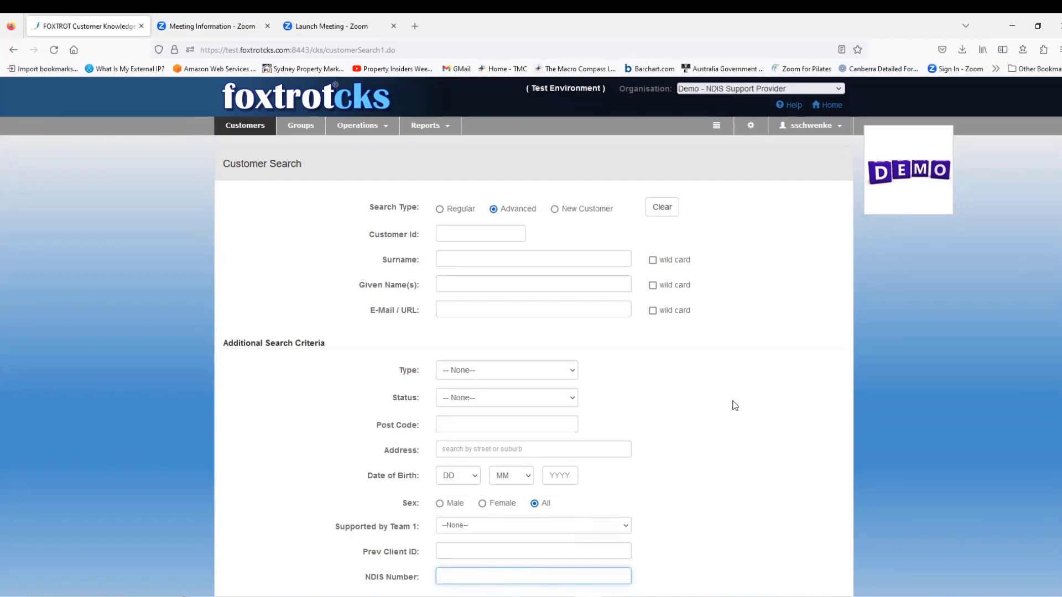
click(440, 210)
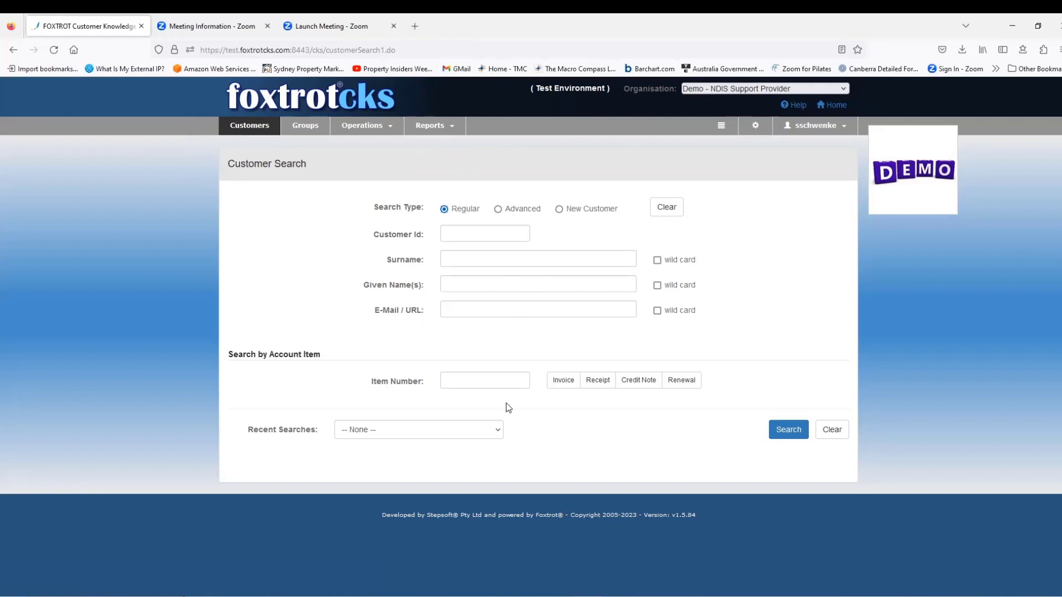
click(500, 434)
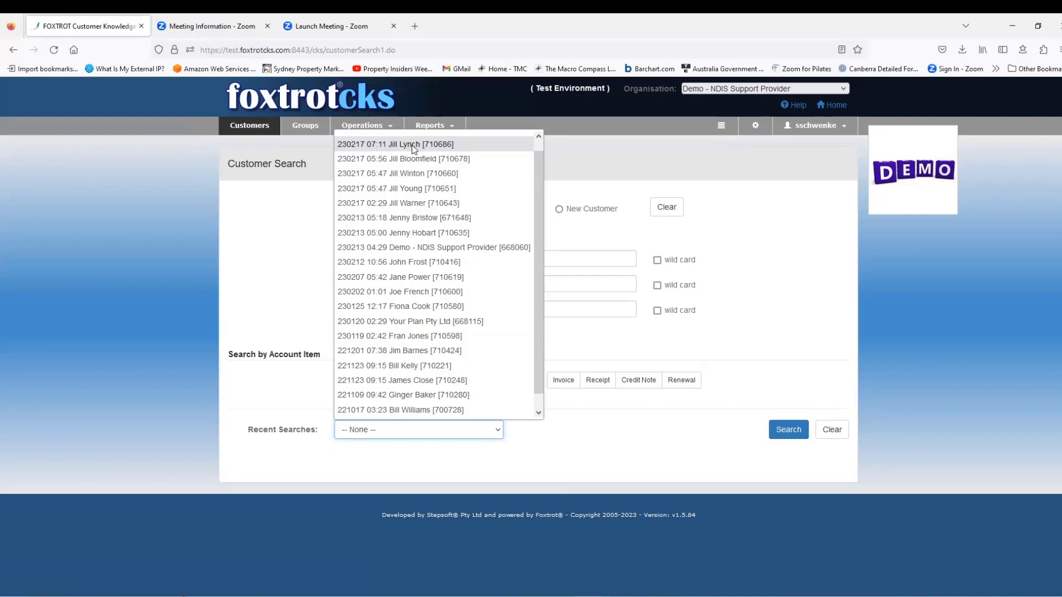
- Reopen the customer's record from the top Recent Searches entry
click(411, 145)
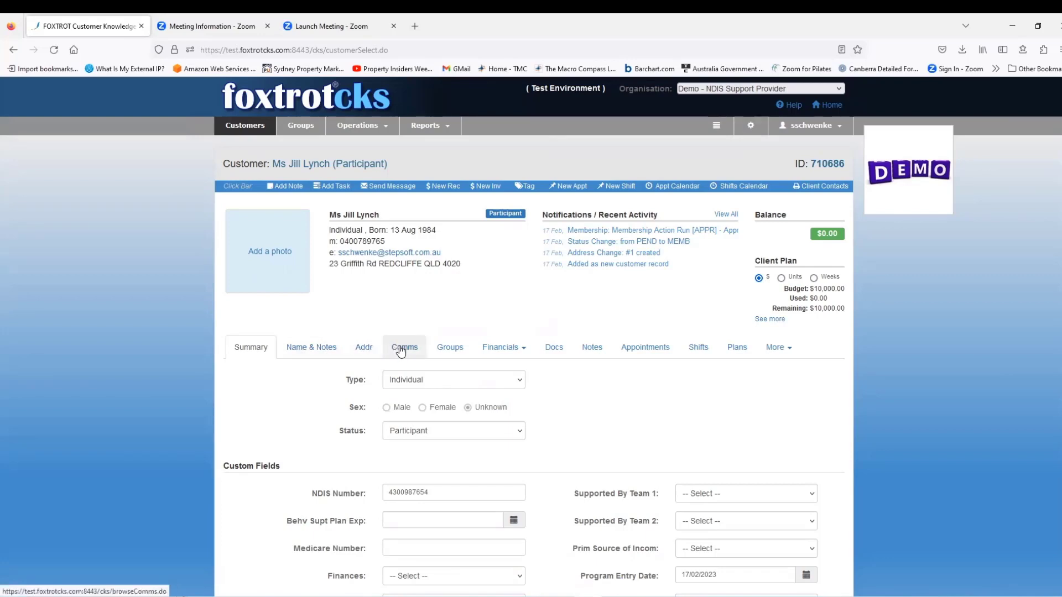
click(502, 347)
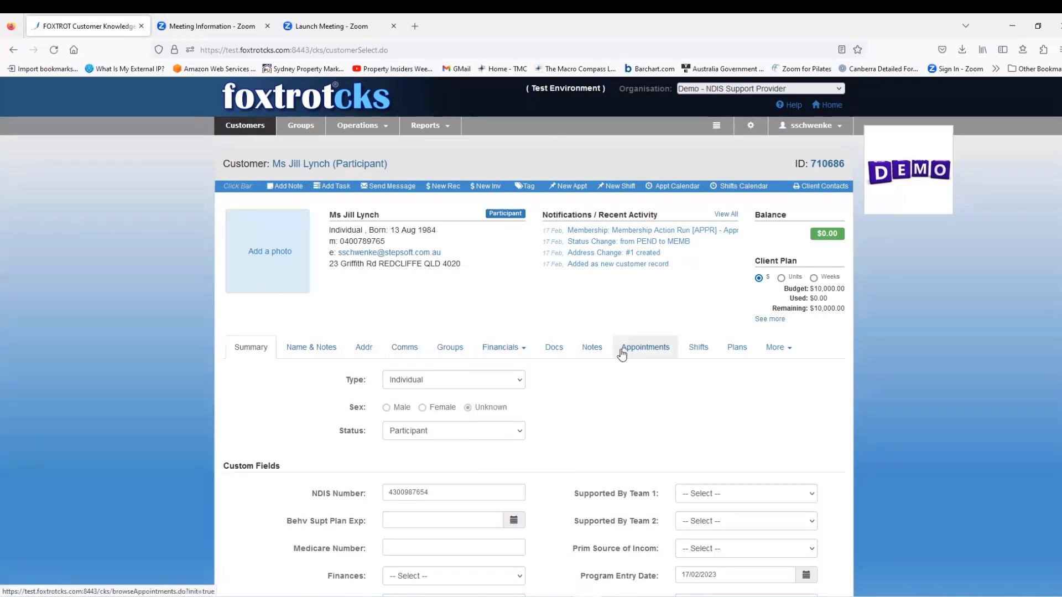
mouse_move(780, 346)
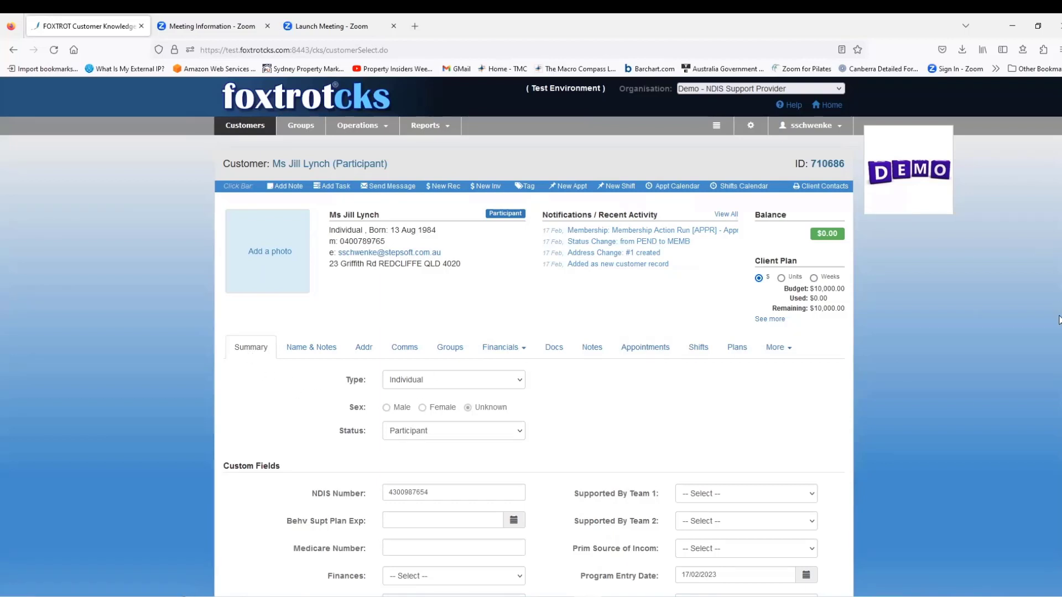
drag(1058, 321, 1057, 381)
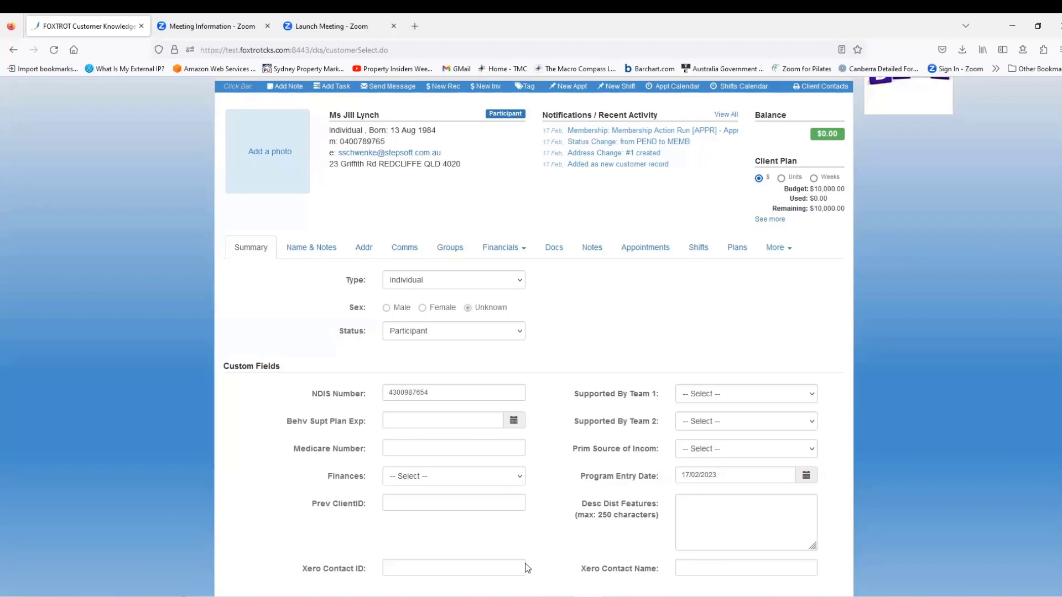
click(294, 253)
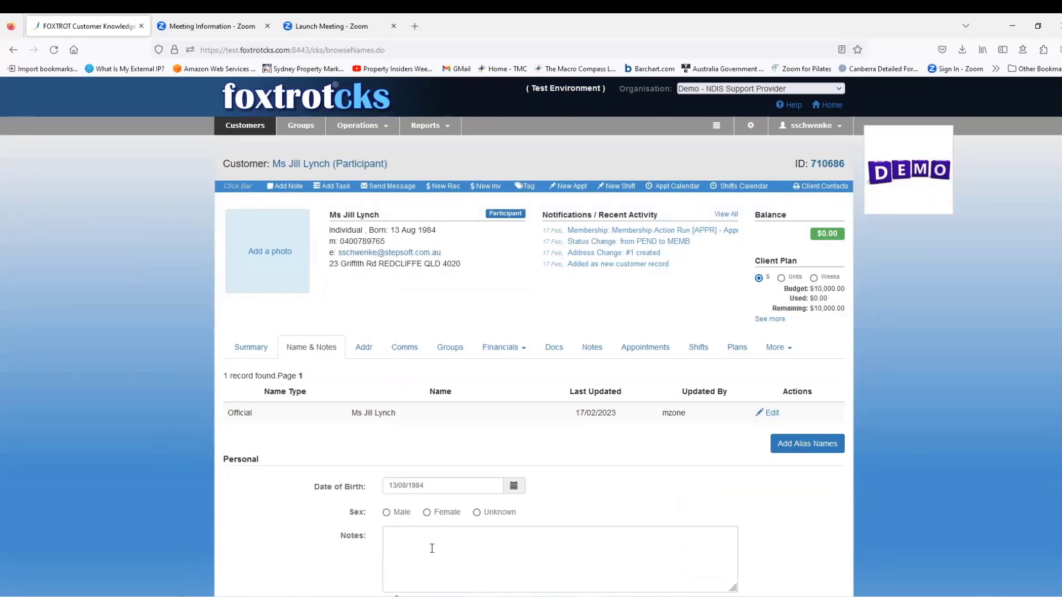
- Set sex to Female, save 'Has a big dog' as an alert note, then view addresses
click(427, 512)
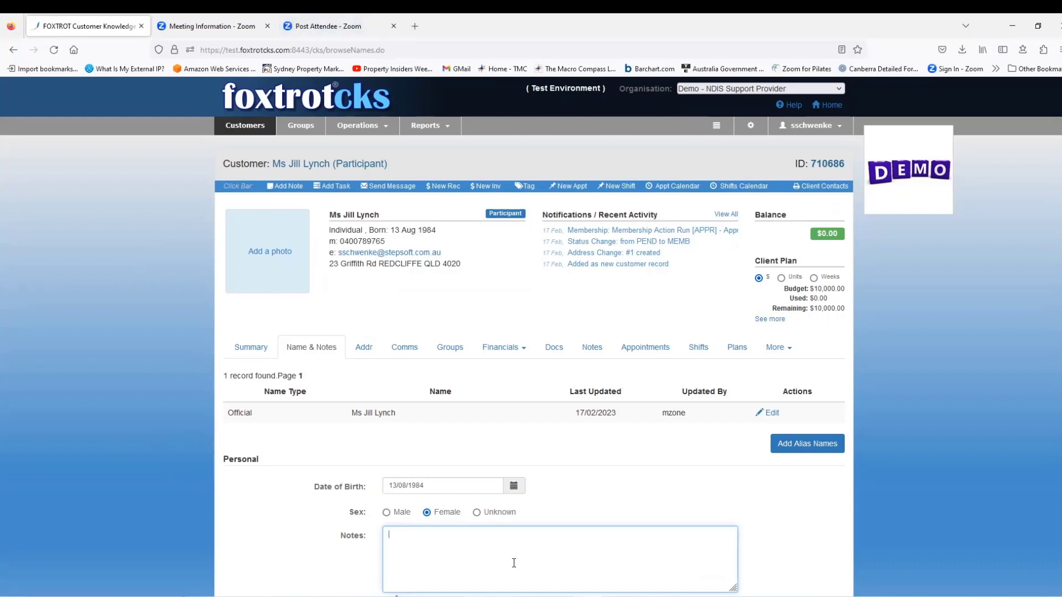
text(Has a big dog)
scroll(622, 529, down, 2)
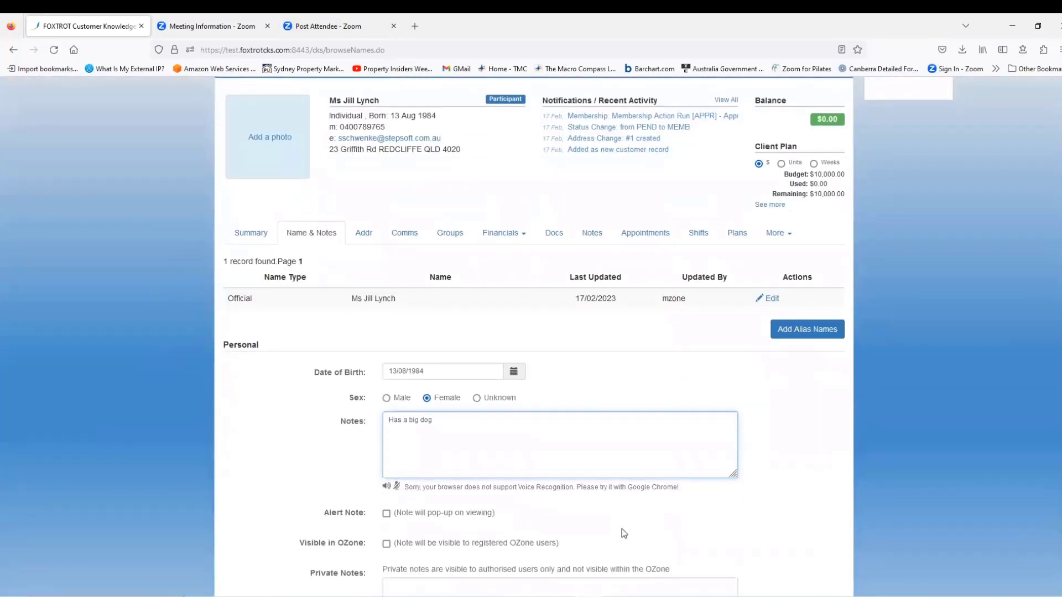
click(386, 514)
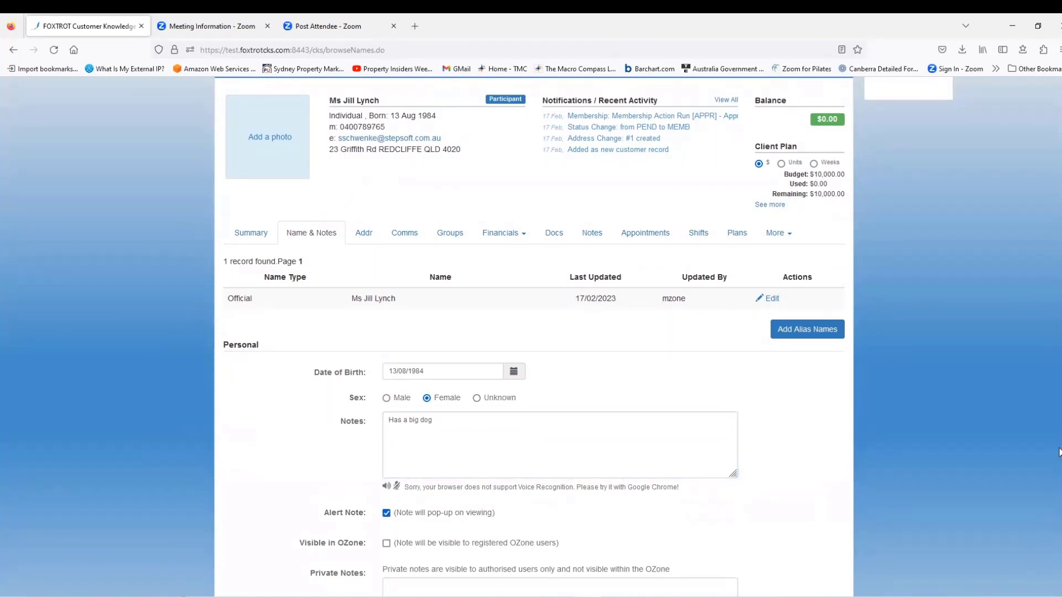
scroll(1059, 447, down, 4)
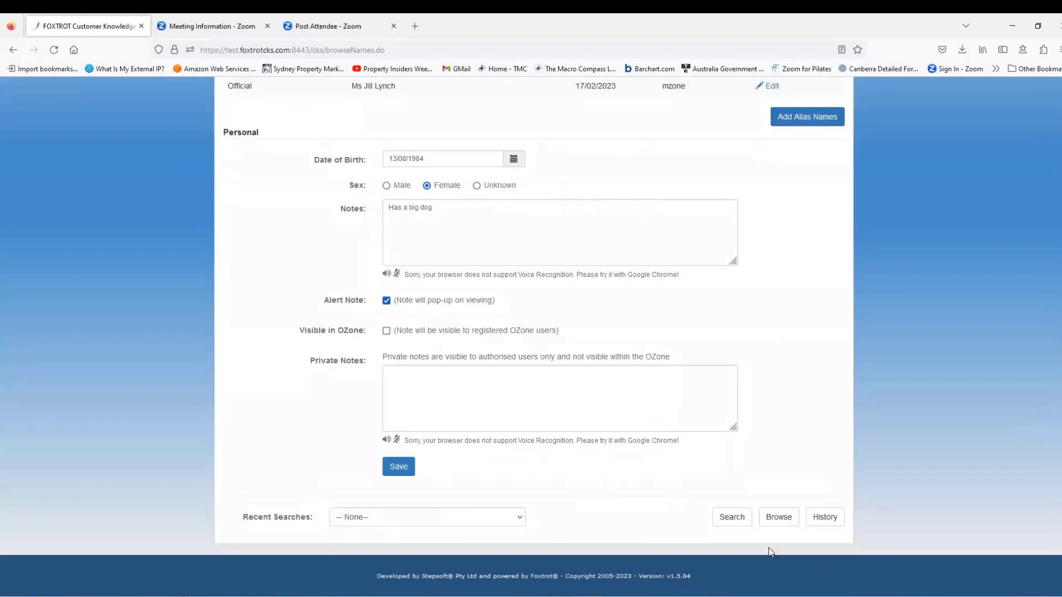
click(408, 473)
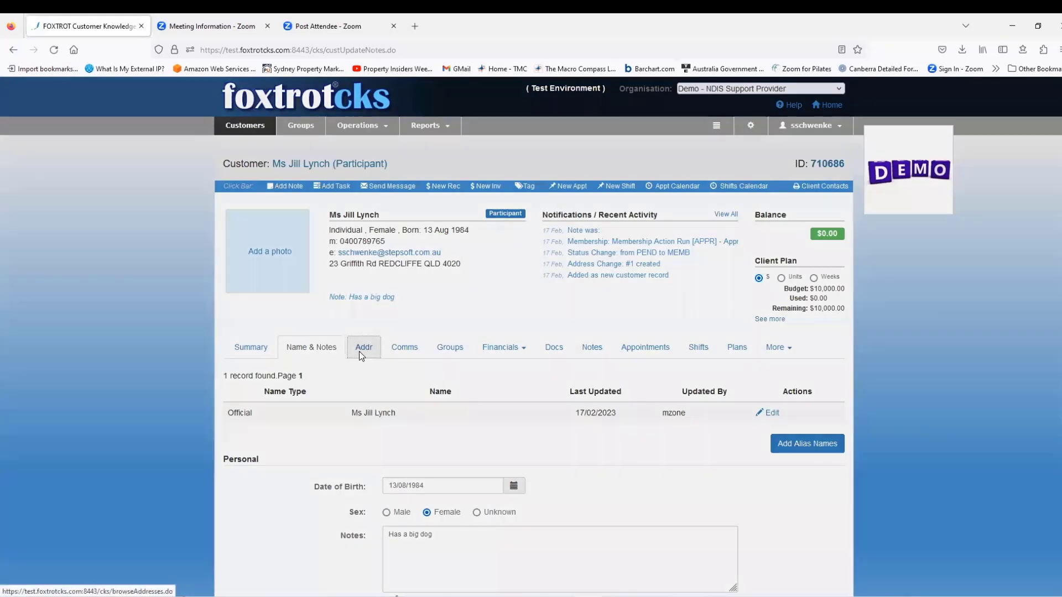
click(359, 351)
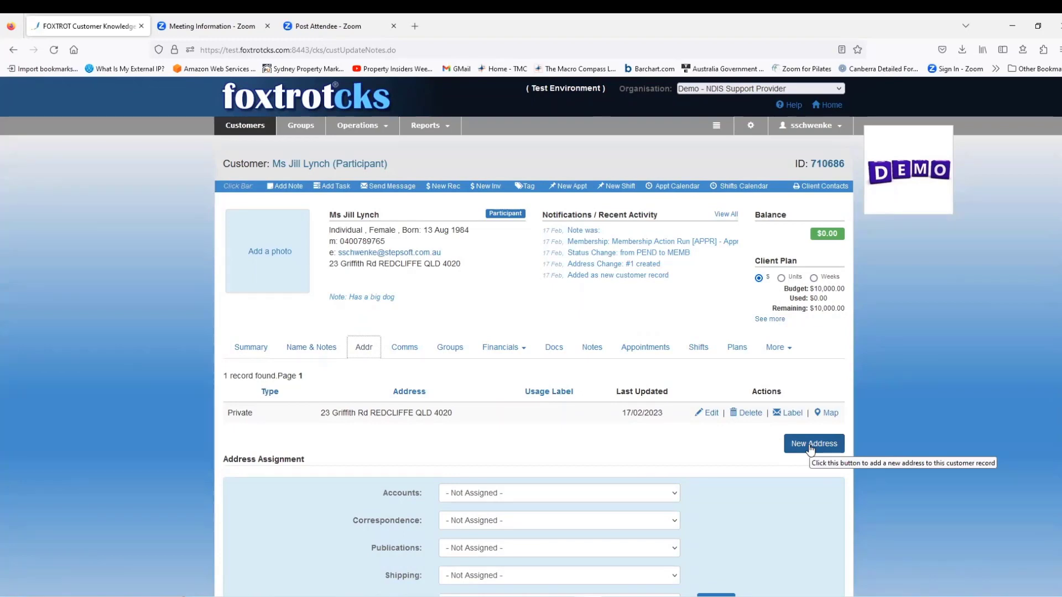
- Go to the Comms tab and start a New Phone entry under Phone Numbers
click(409, 352)
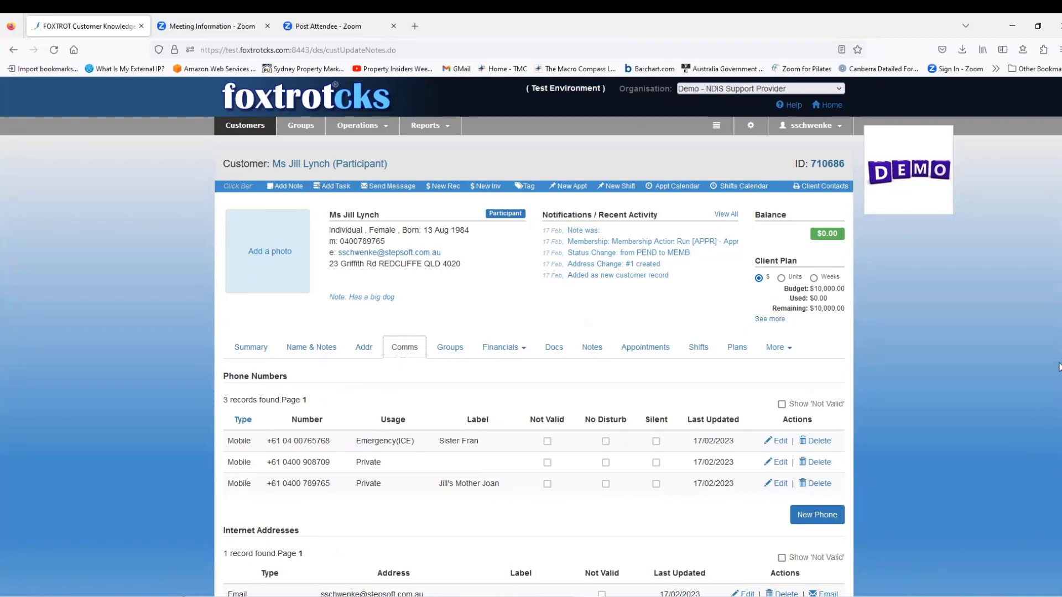
scroll(1058, 367, down, 2)
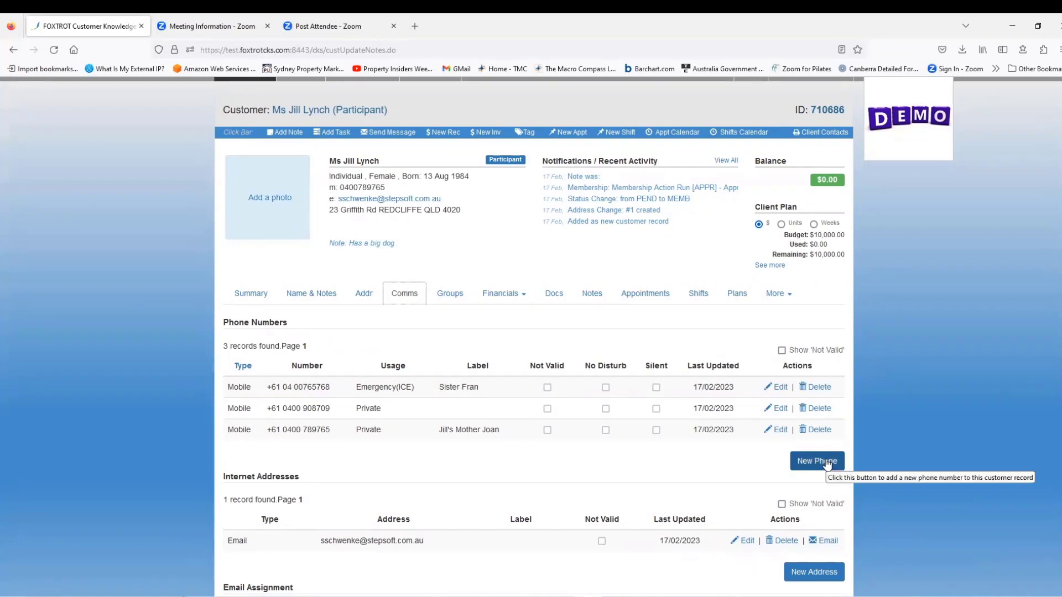
click(827, 462)
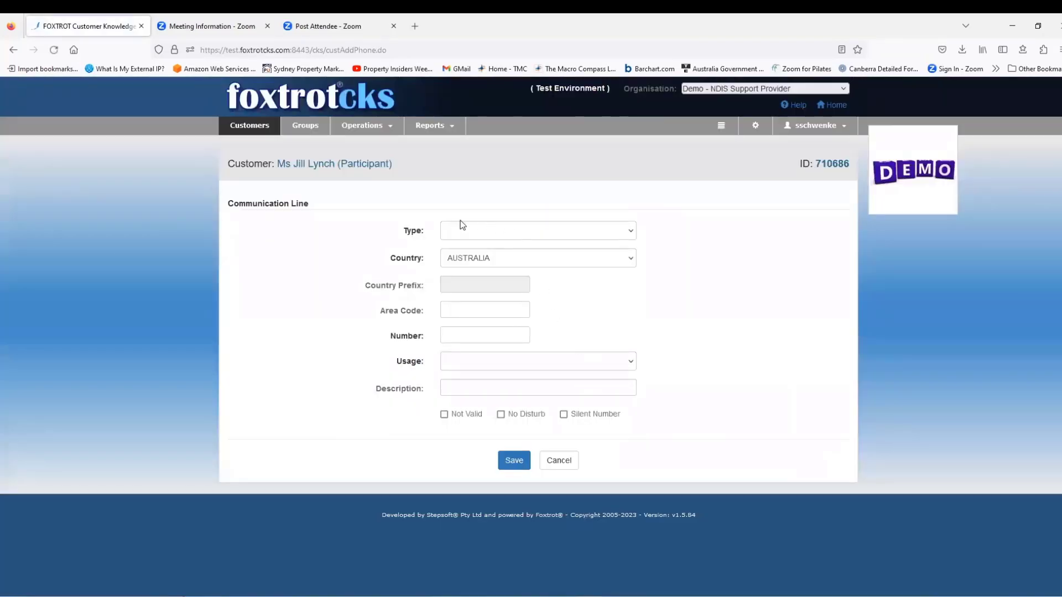
- Save the new number as a Private Mobile, described as her father's number
click(476, 230)
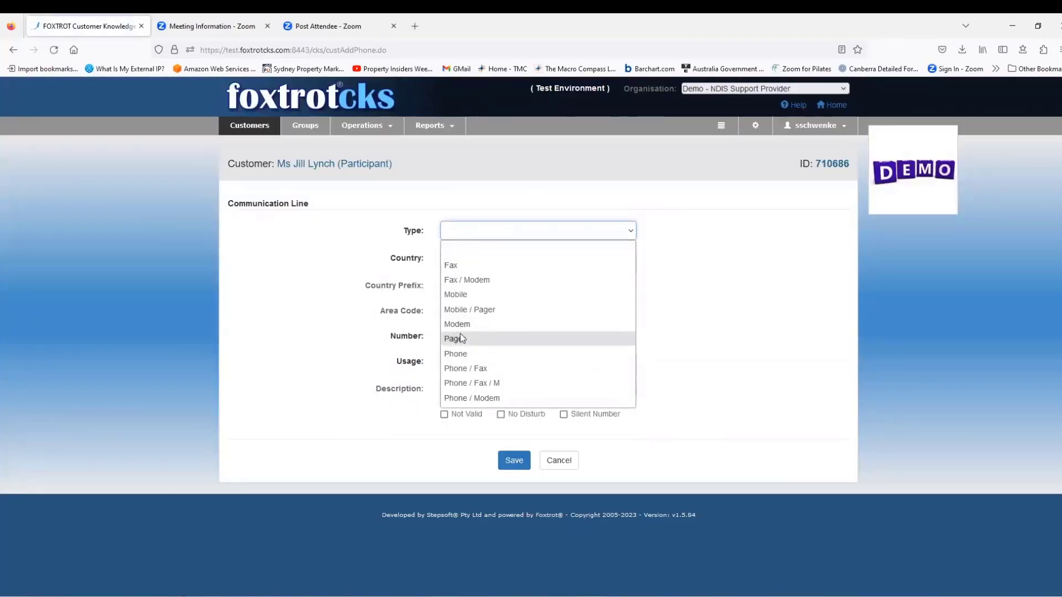
click(464, 297)
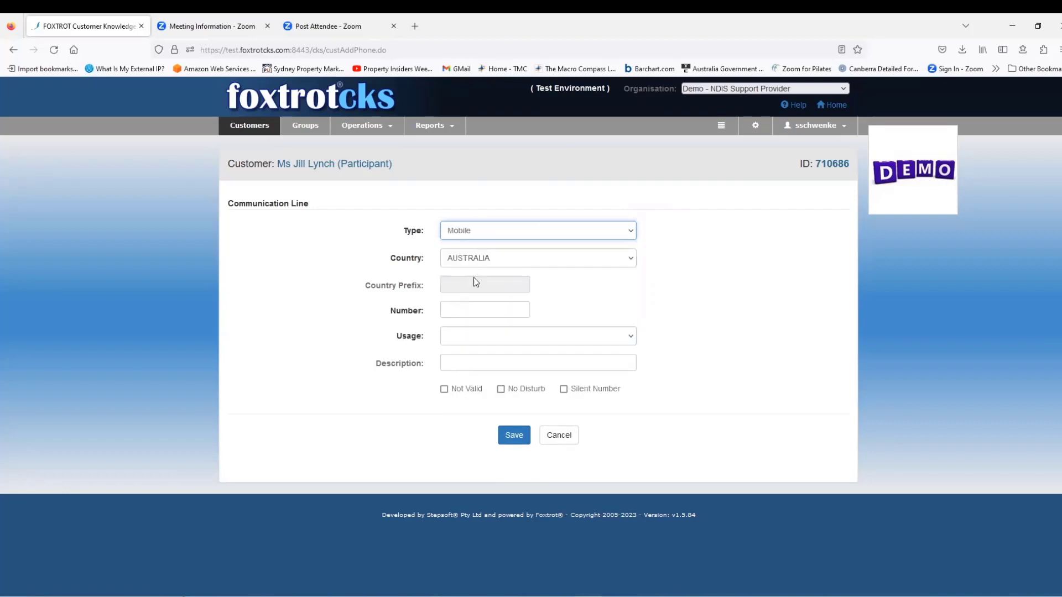
click(470, 309)
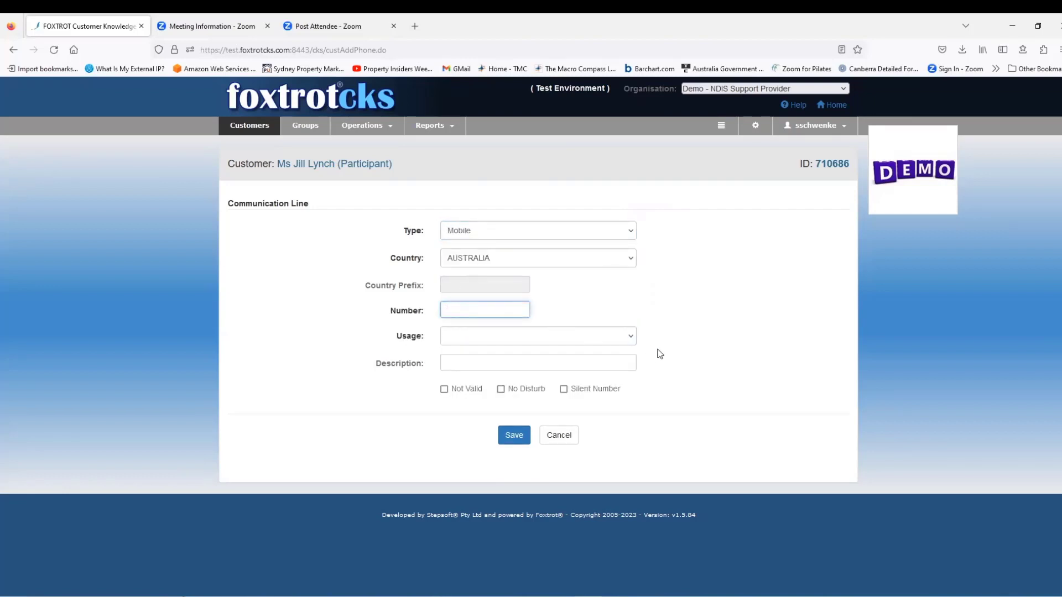
click(588, 338)
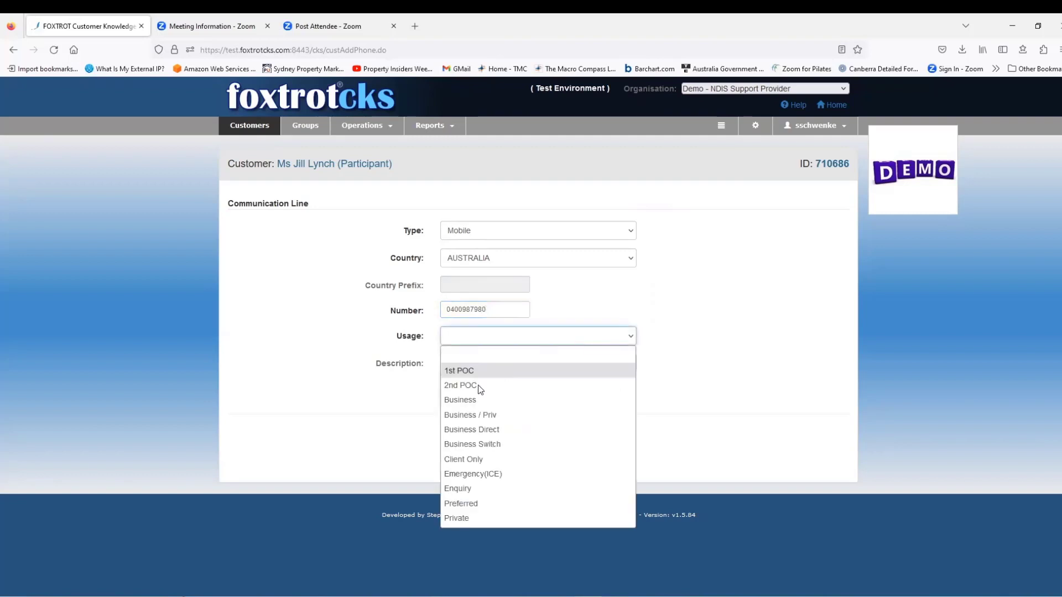
click(462, 517)
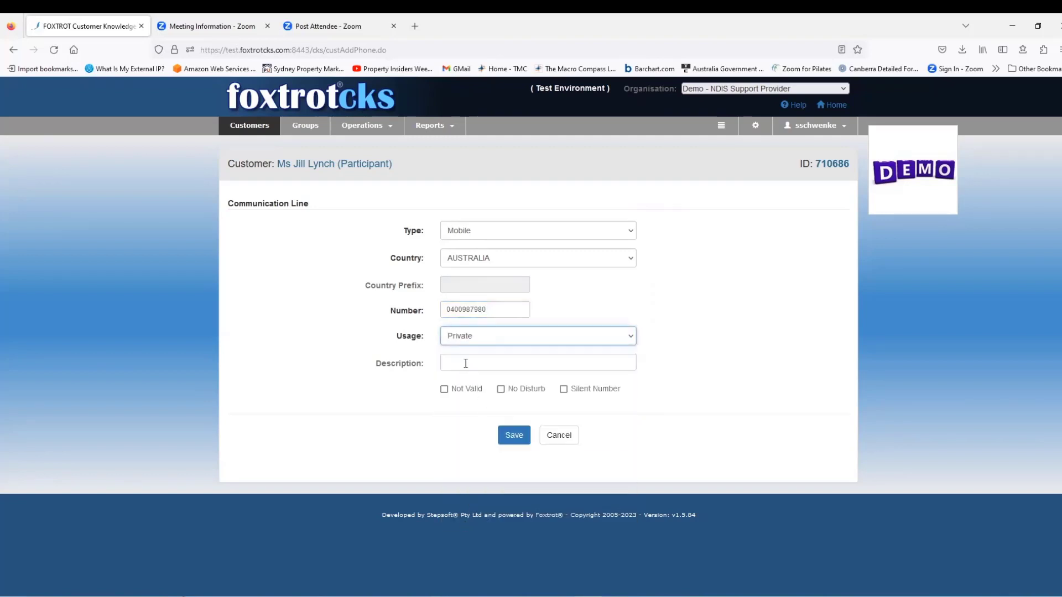
click(465, 363)
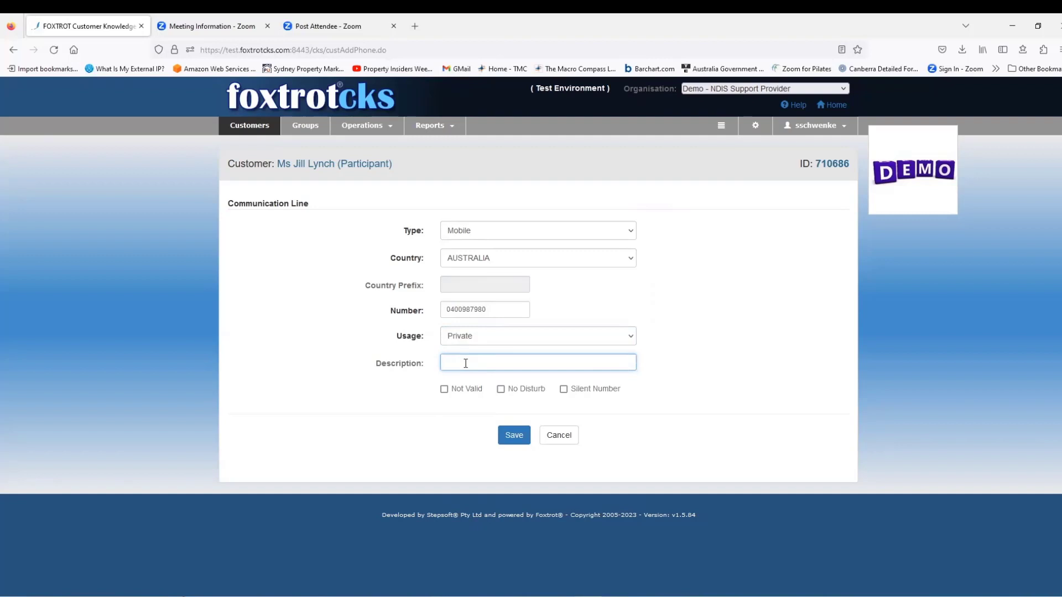
text(Father Bill)
click(517, 436)
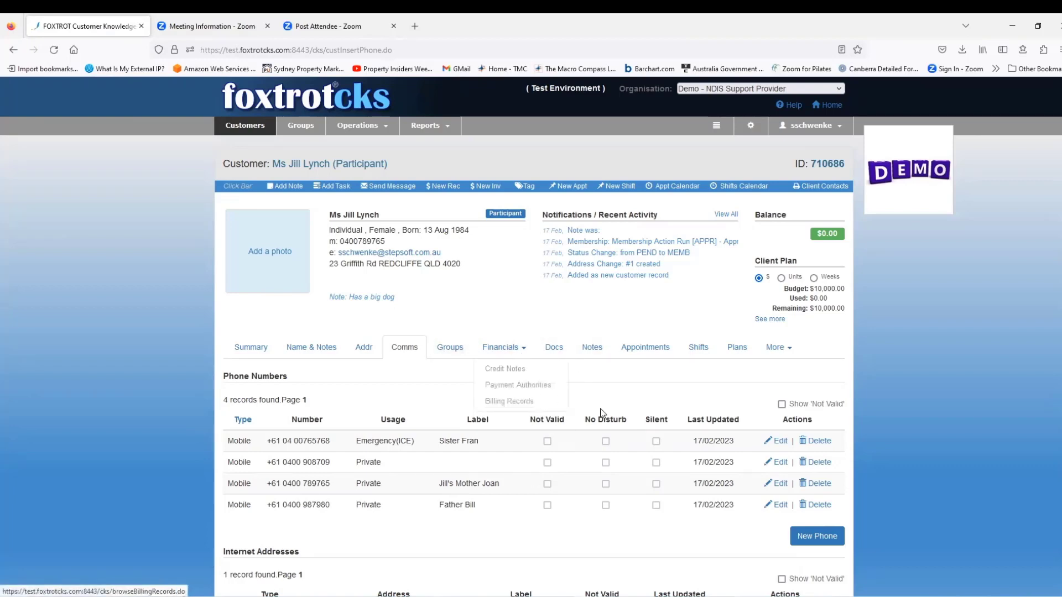
- Confirm the new mobile in the phone list, then open the empty Groups tab
mouse_move(783, 352)
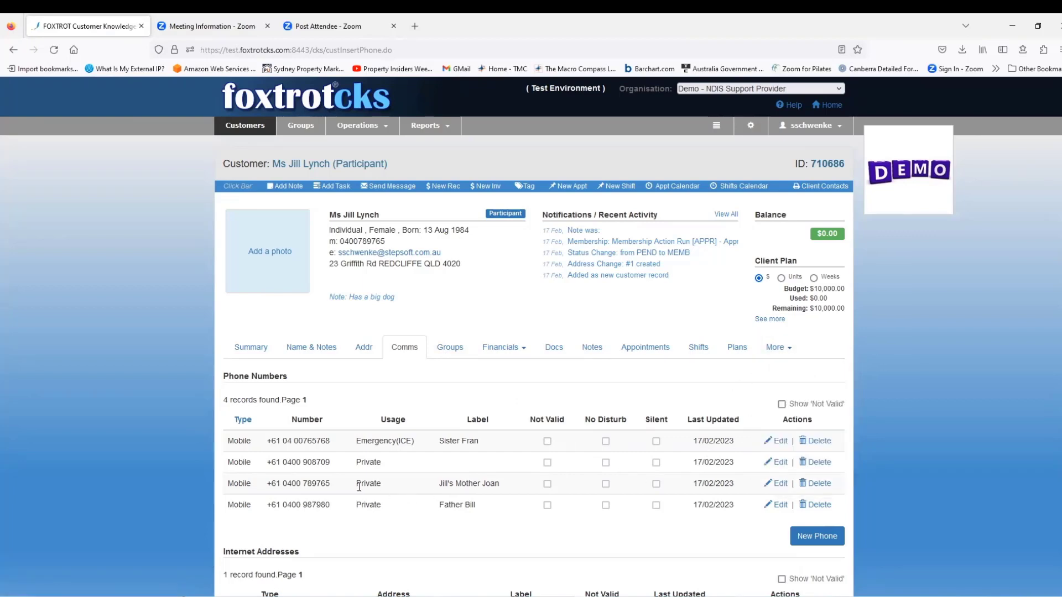
click(454, 351)
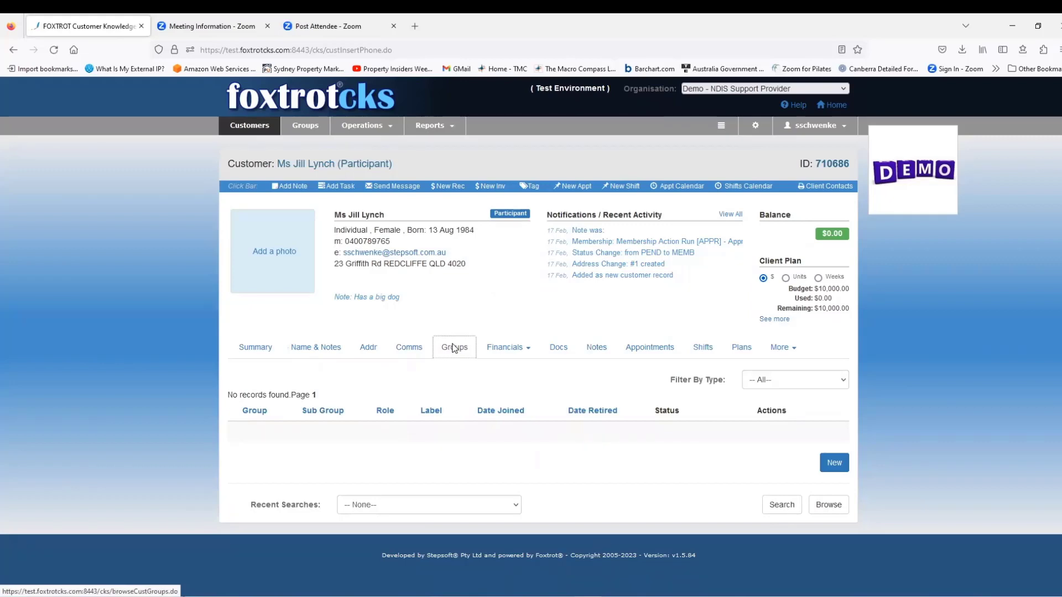
- Open the Docs tab, which lists only BirthCertificate.docx from February 2023
mouse_move(486, 359)
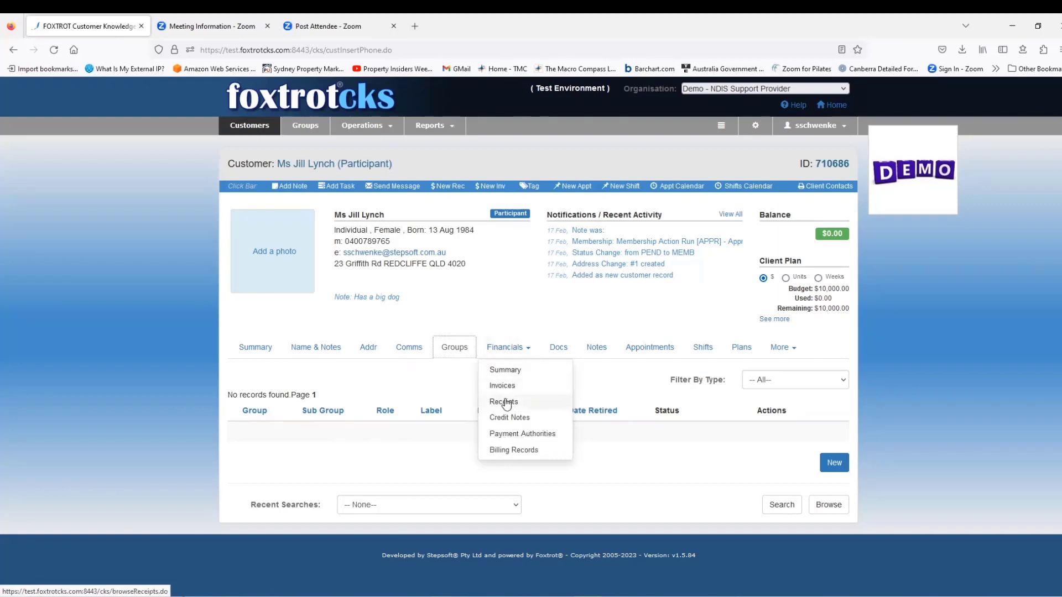
click(557, 348)
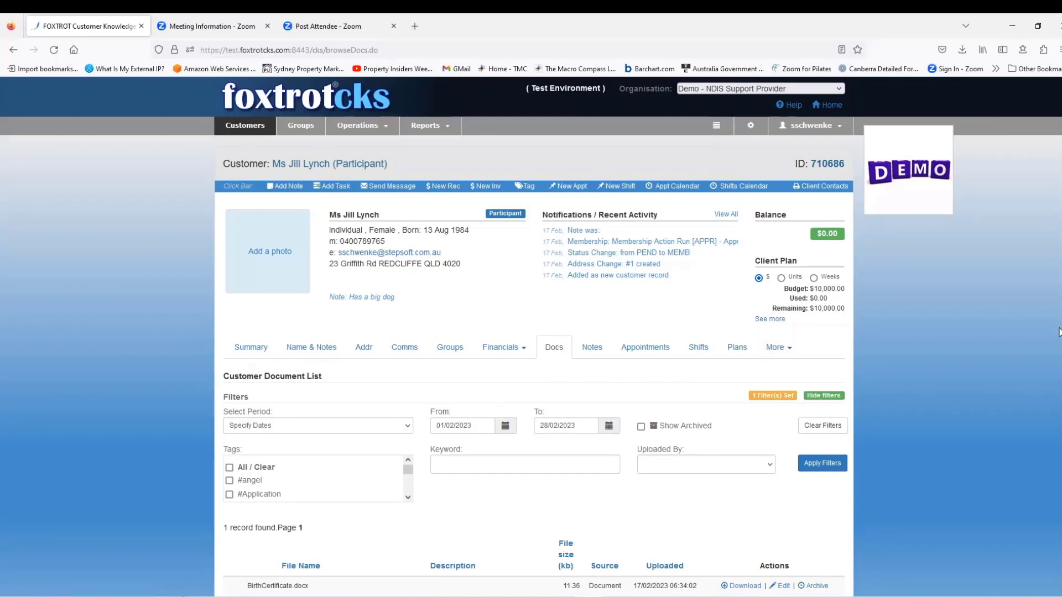
- Expand Upload File and browse for a file in the DocumentsToUpload folder
scroll(1058, 336, down, 3)
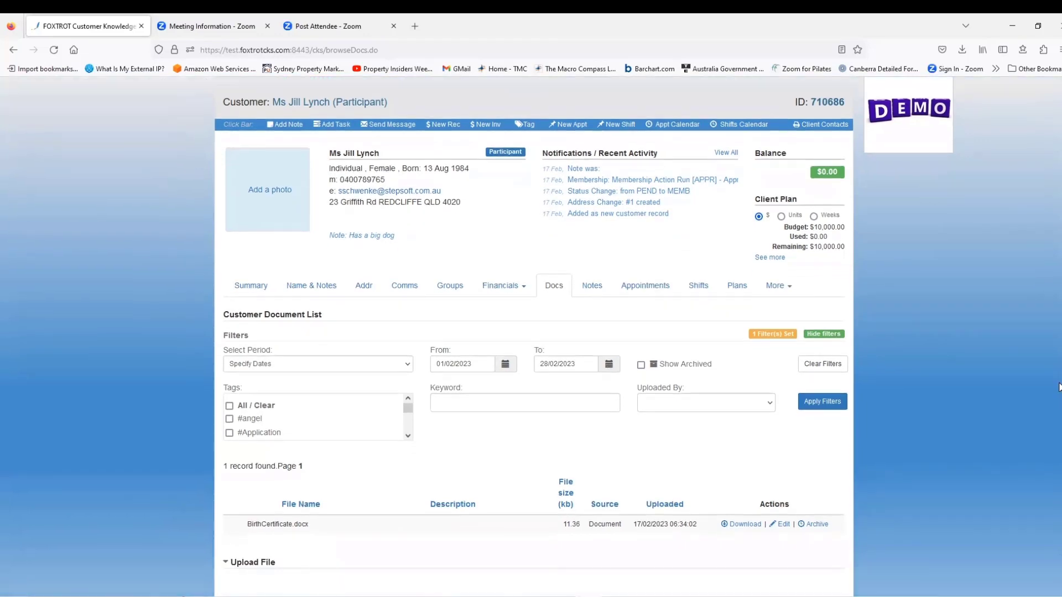
scroll(1058, 412, down, 3)
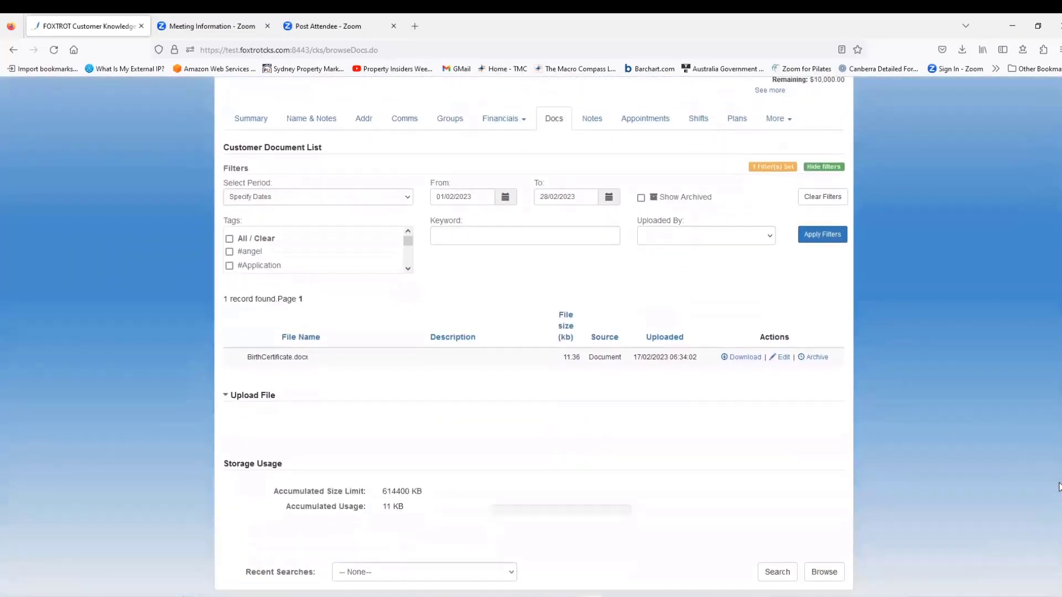
scroll(1058, 487, down, 1)
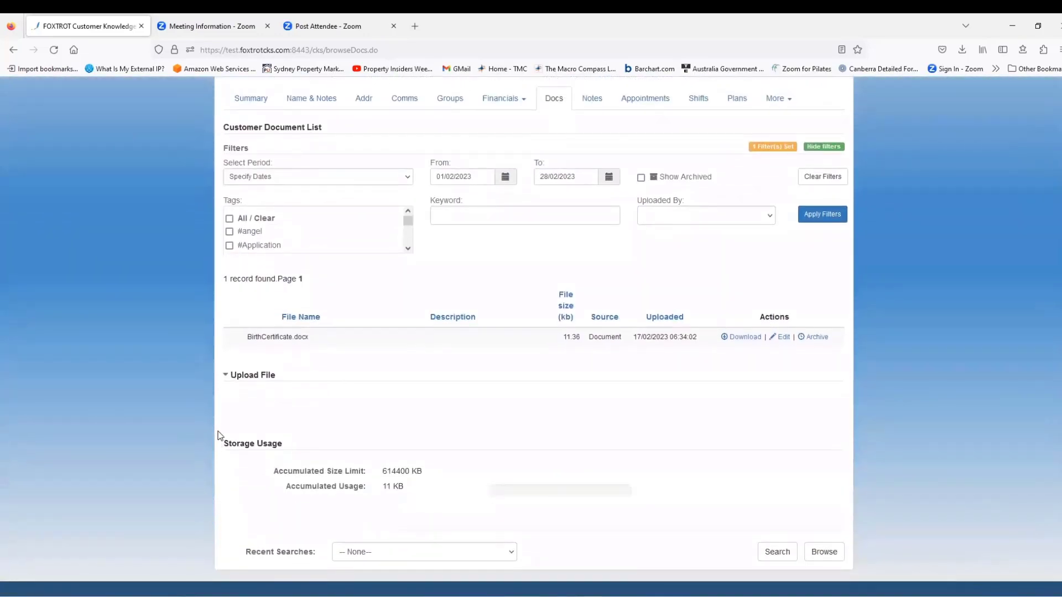
click(224, 377)
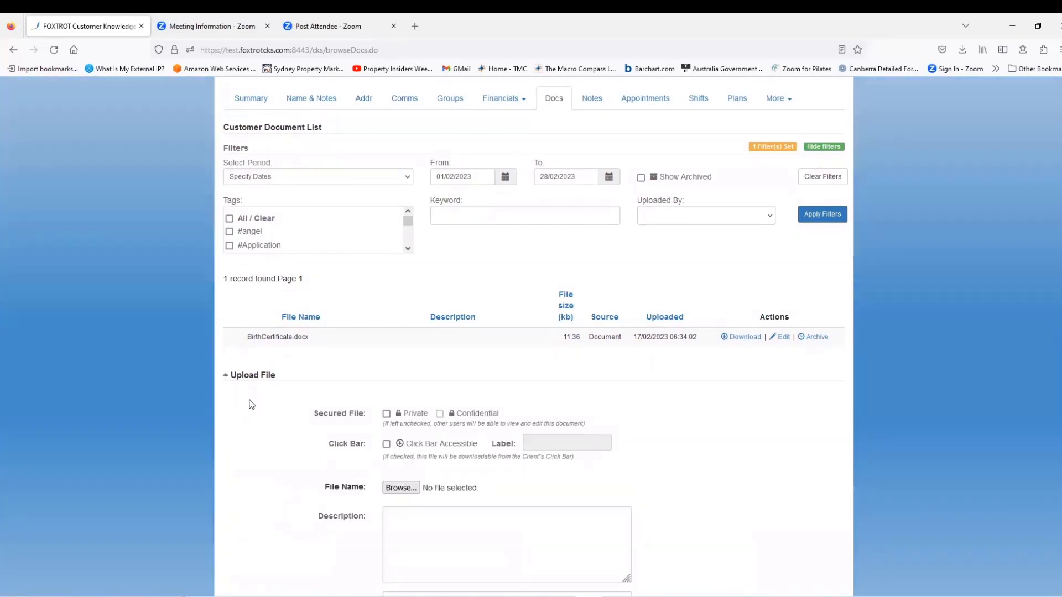
click(399, 487)
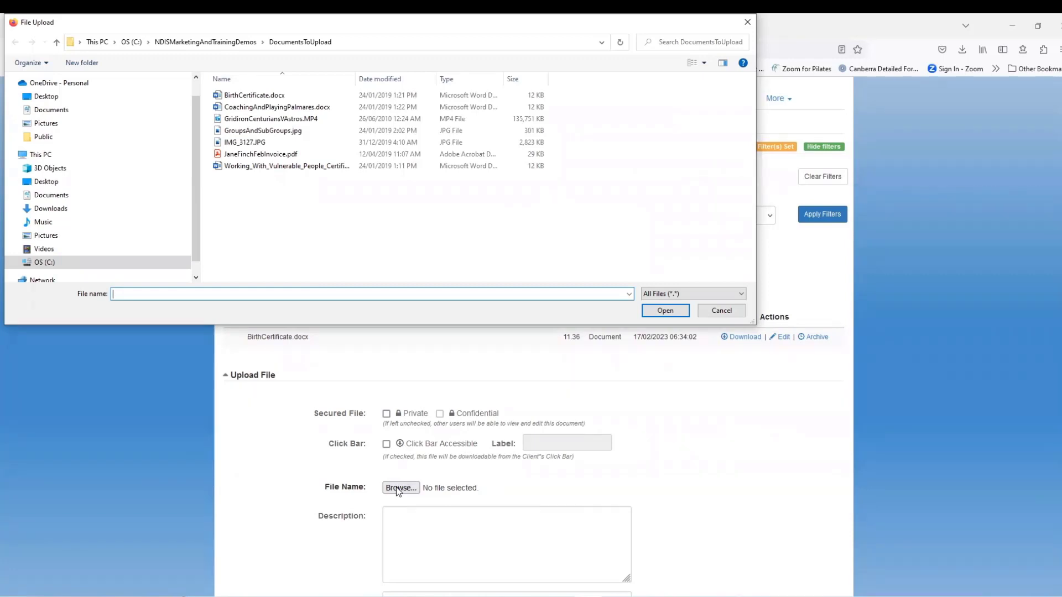
- Browse the C drive to the DocumentsToUpload folder and choose CoachingAndPlayingPalmares.docx for upload
scroll(195, 254, down, 1)
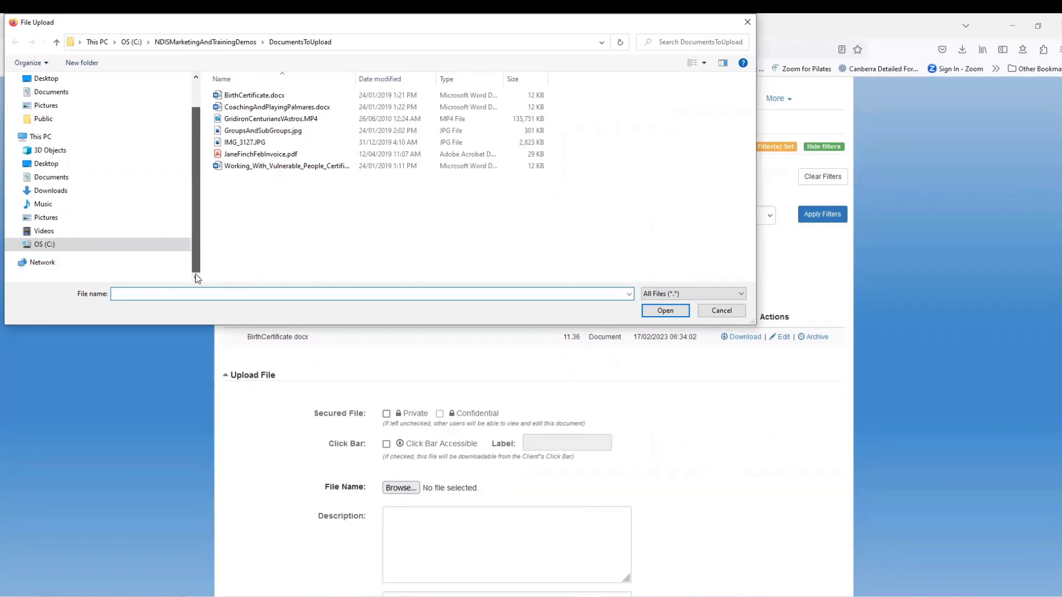
click(15, 246)
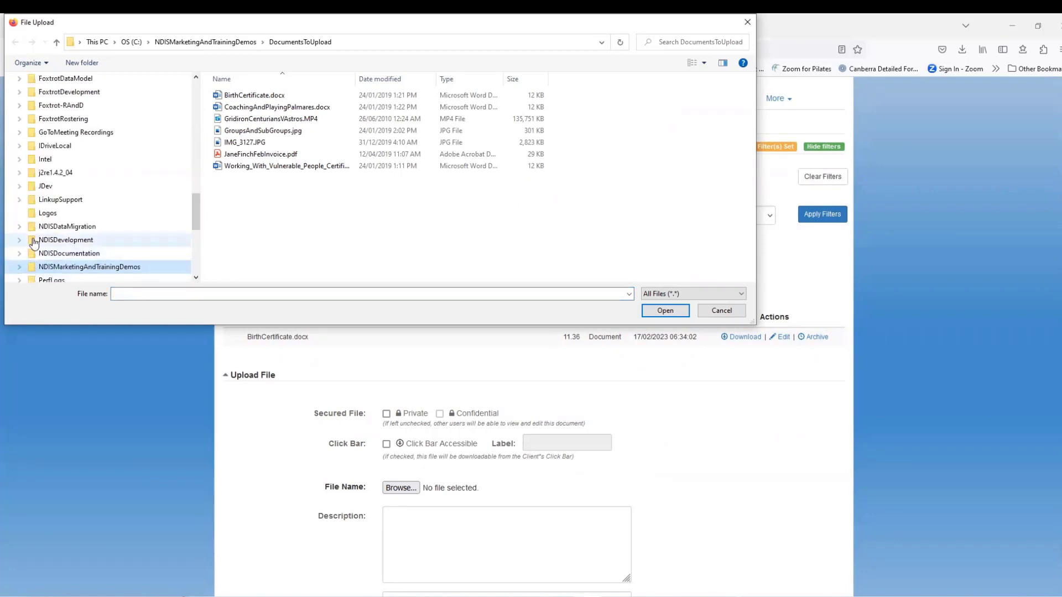
click(19, 256)
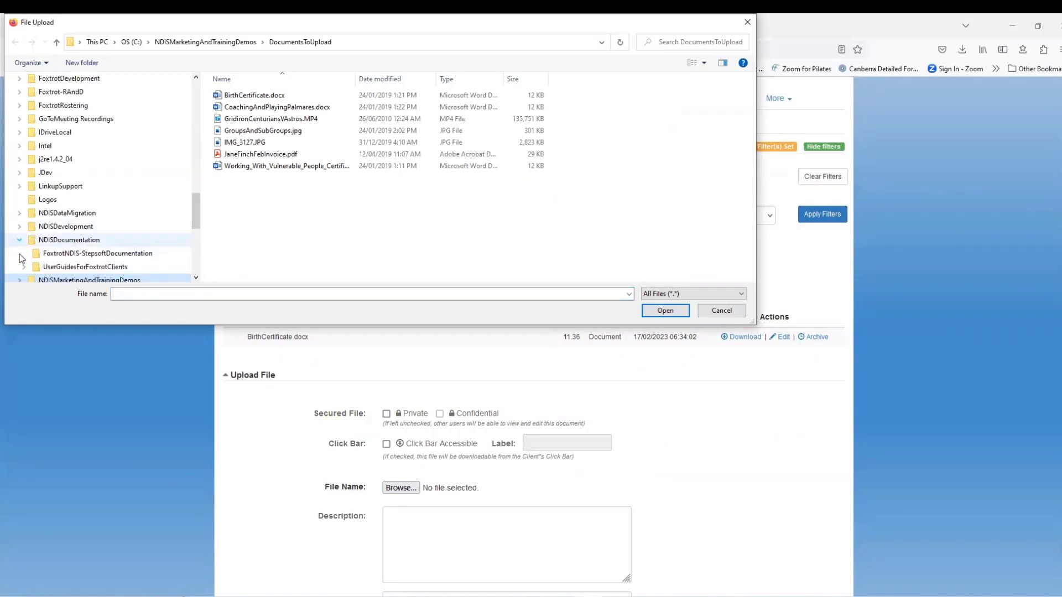
click(56, 254)
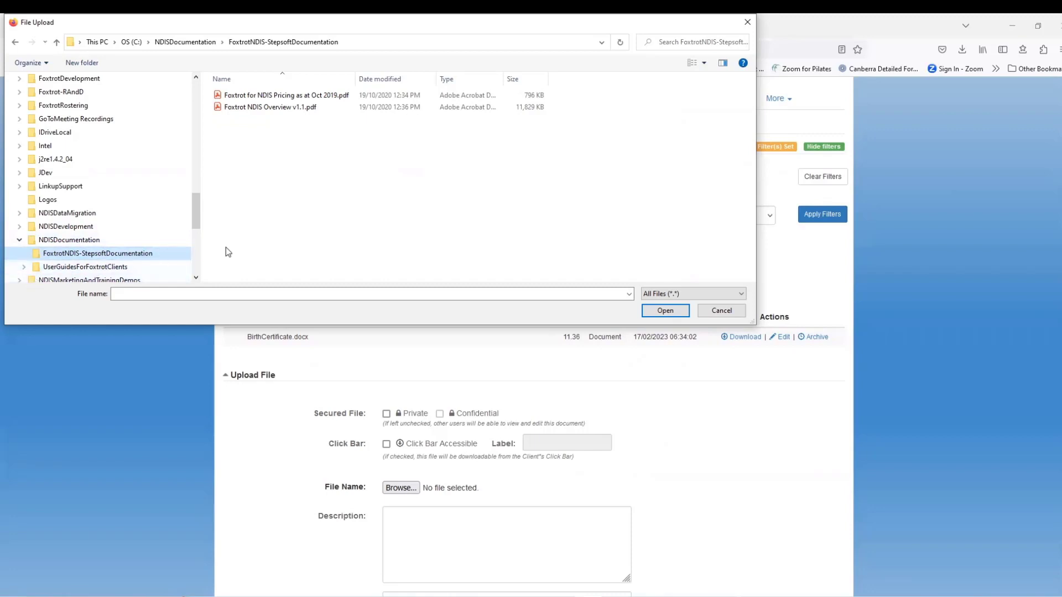
scroll(200, 214, down, 3)
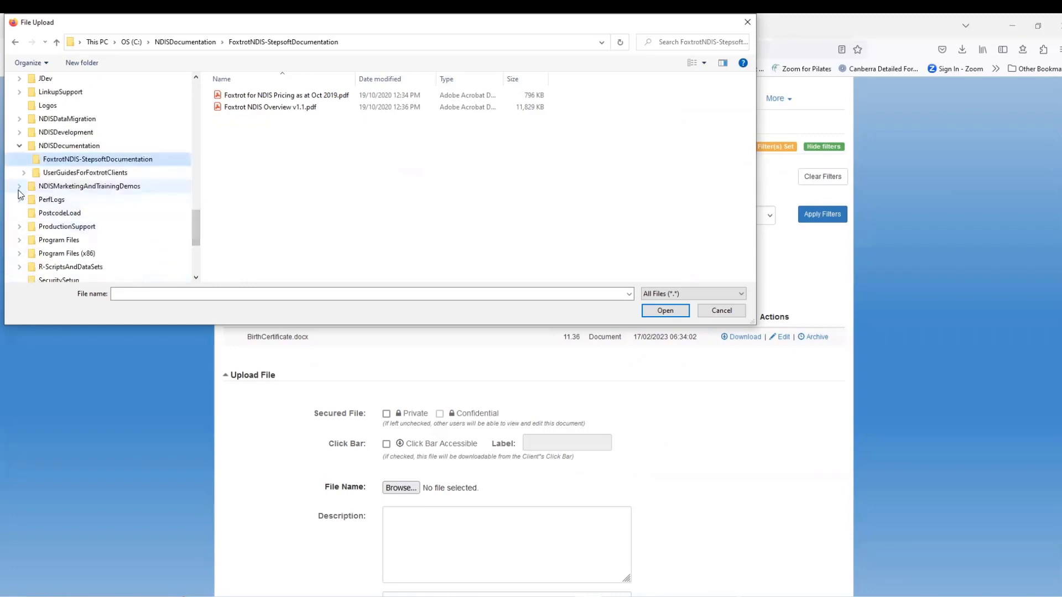
click(19, 173)
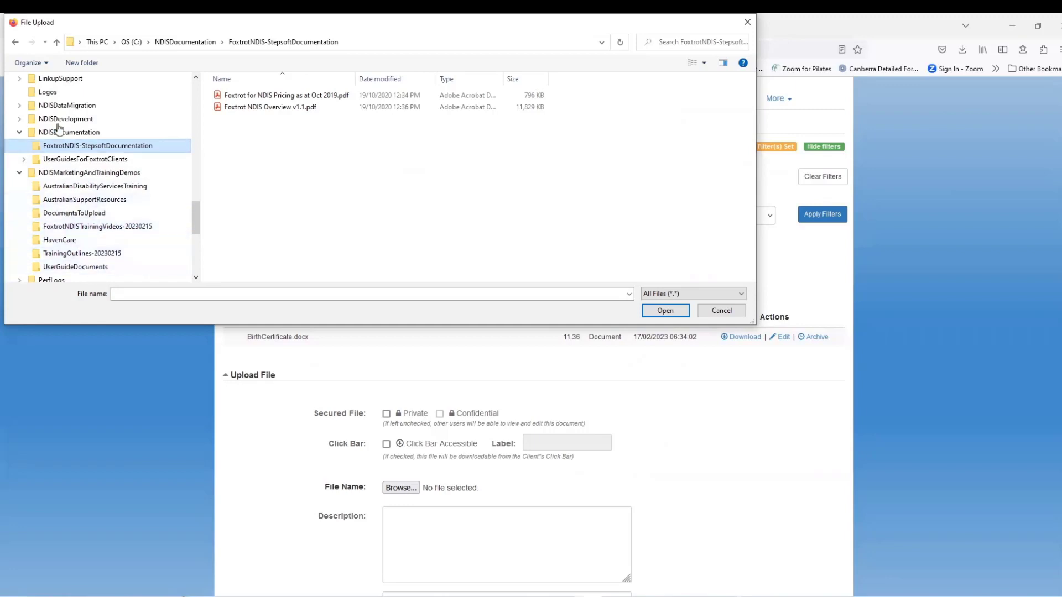
drag(195, 219, 192, 226)
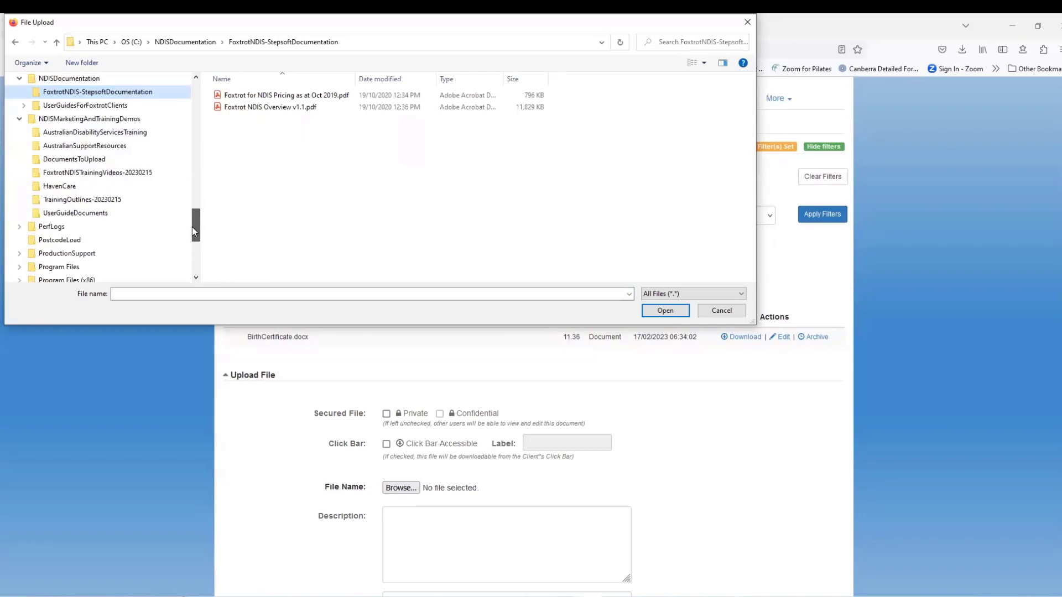
click(72, 160)
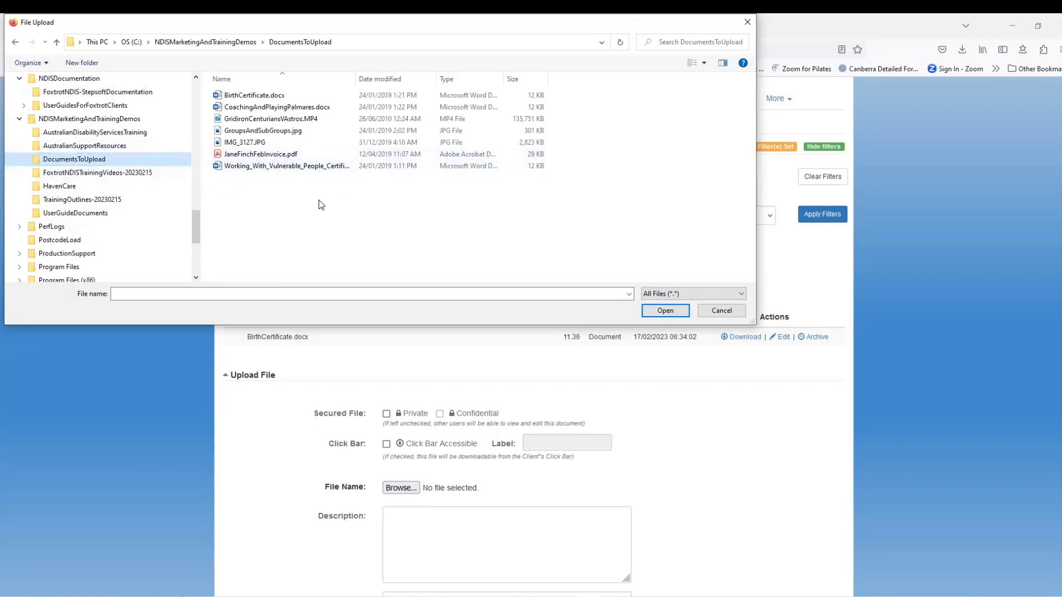
click(278, 107)
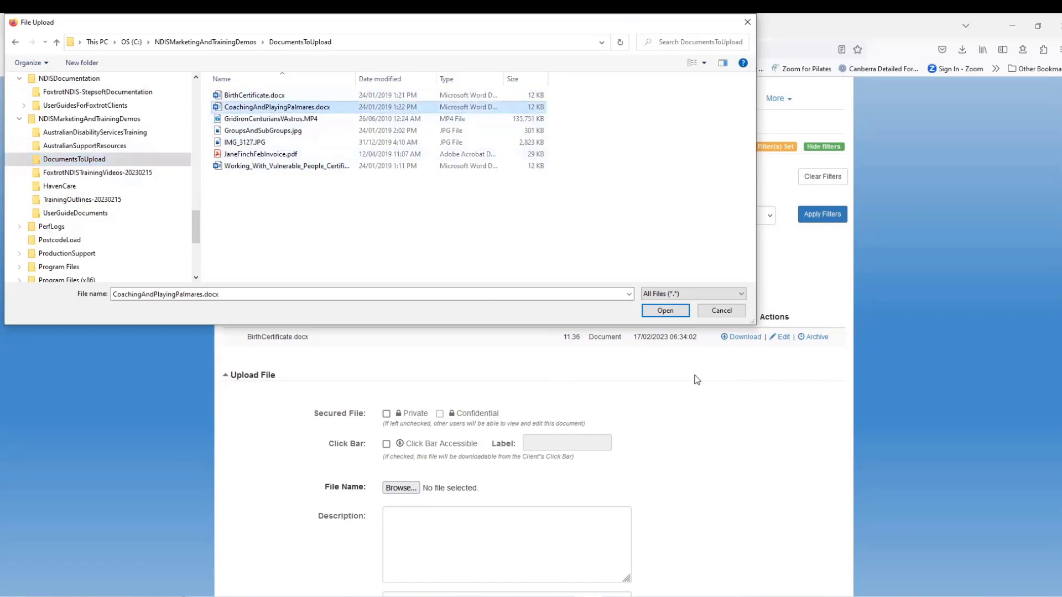
click(665, 310)
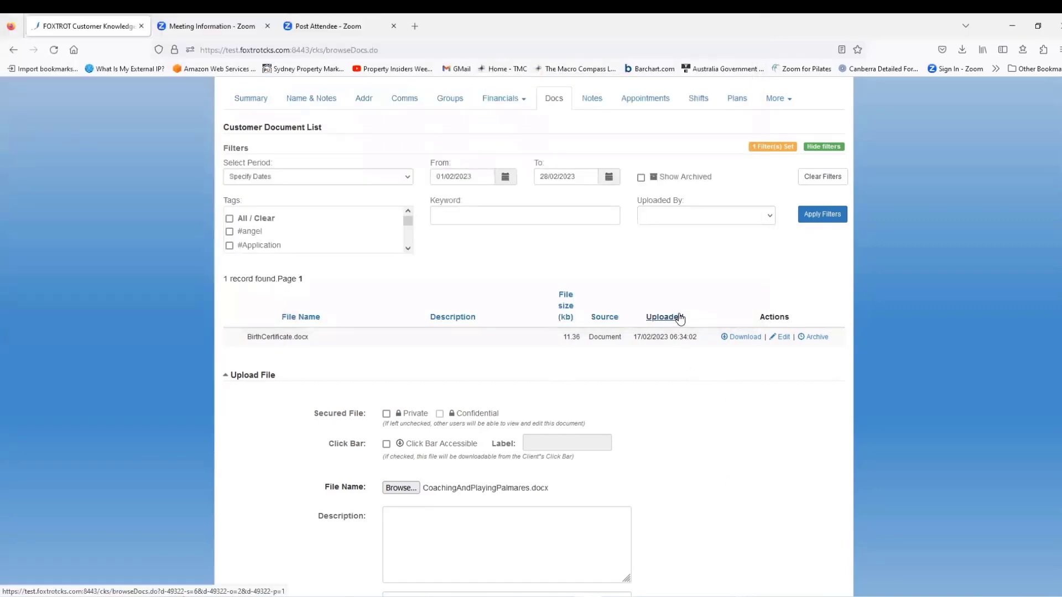
- Upload and save CoachingAndPlayingPalmares.docx, so the Docs tab lists it with BirthCertificate.docx
scroll(669, 514, down, 3)
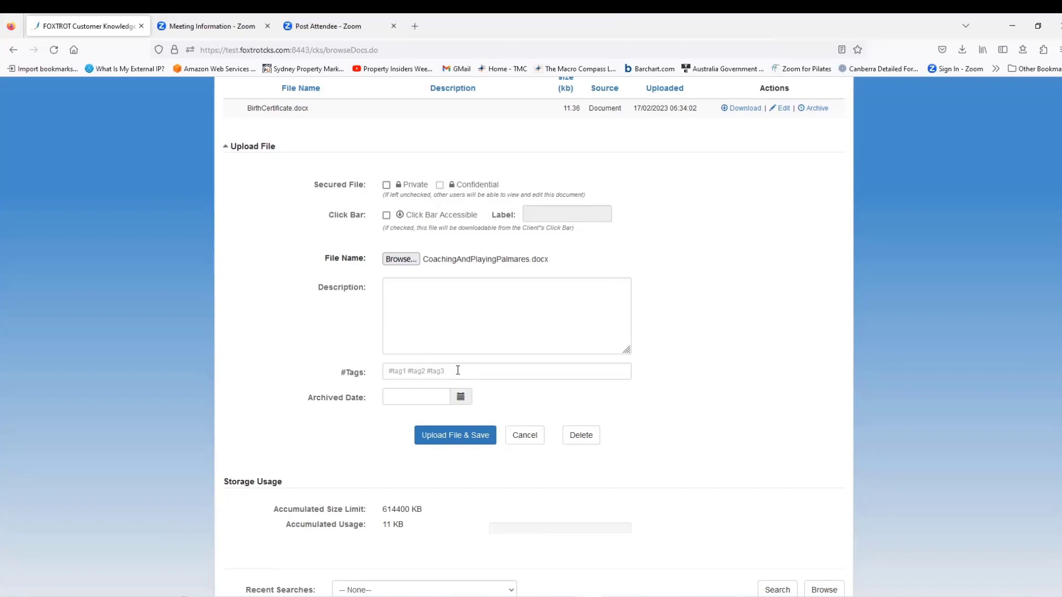
click(459, 438)
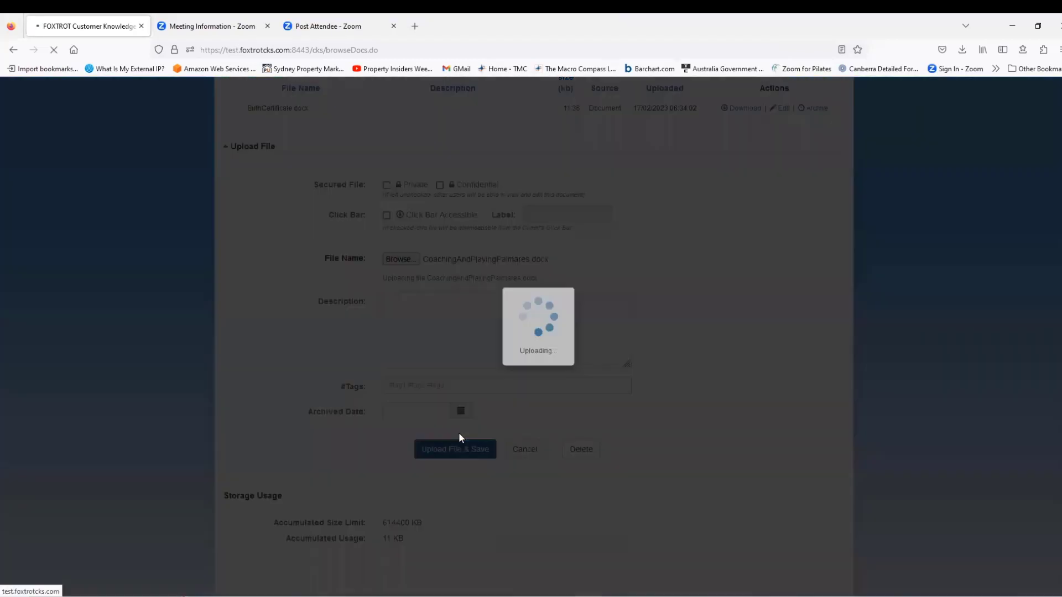
scroll(459, 437, down, 4)
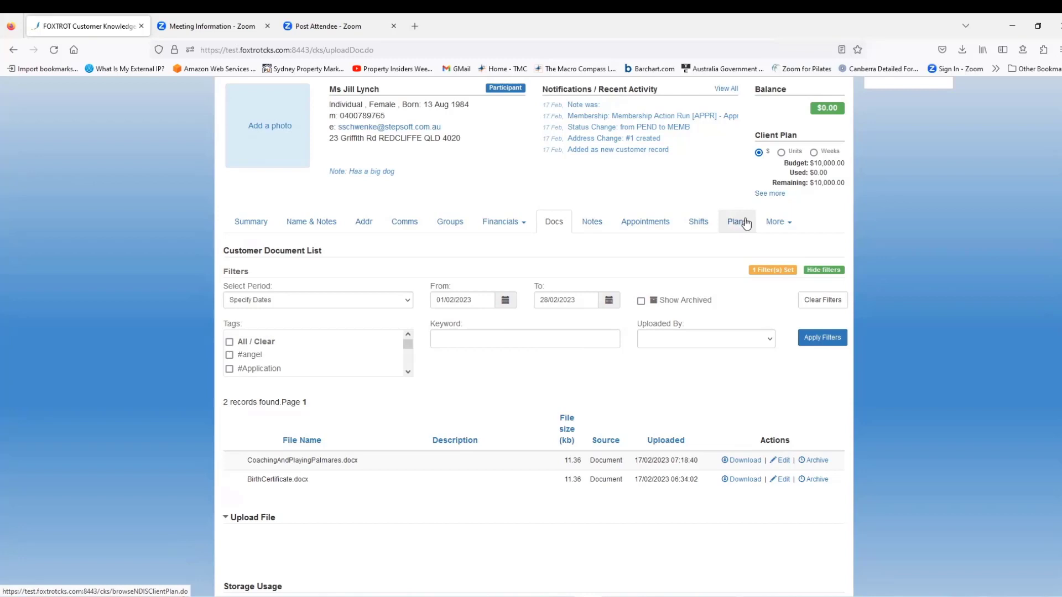
- Open Customer Data from the More tab to view the Program Information records
click(781, 227)
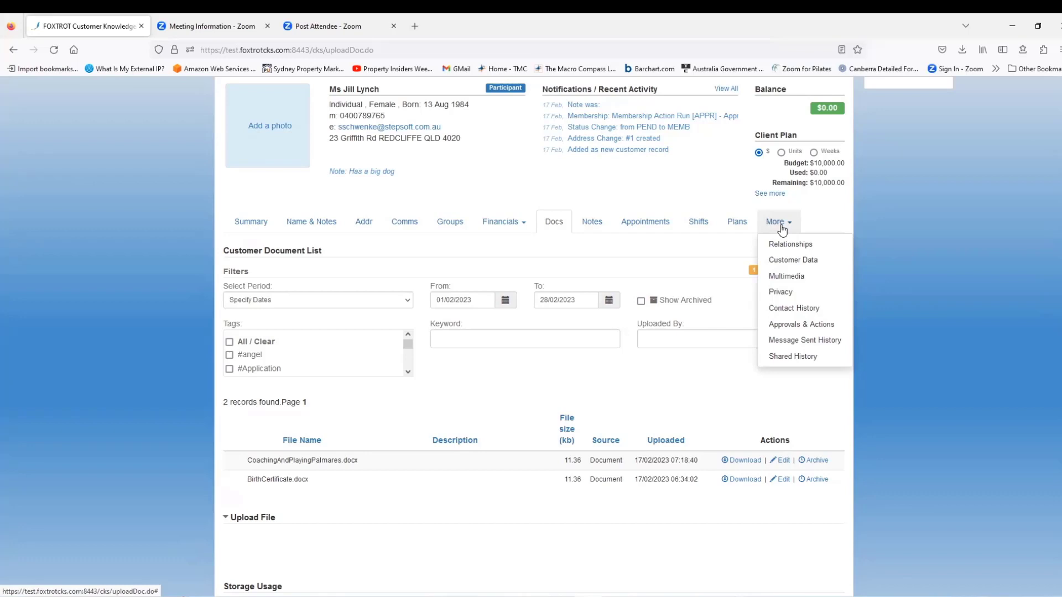
click(792, 264)
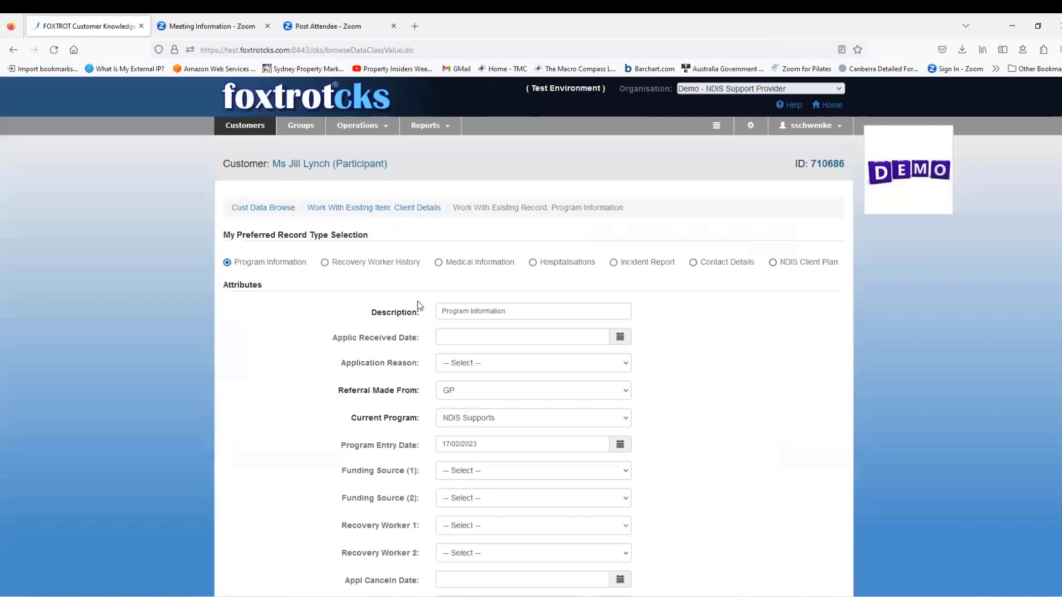
- View the Recovery Worker History, then the Medical Information record, and cancel back to the list
click(325, 264)
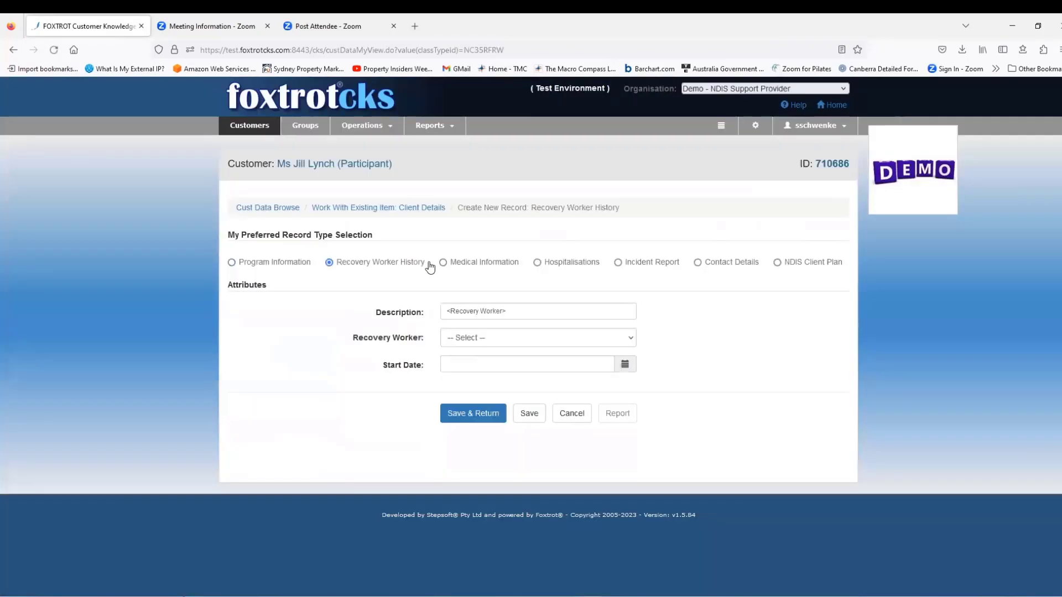
click(443, 263)
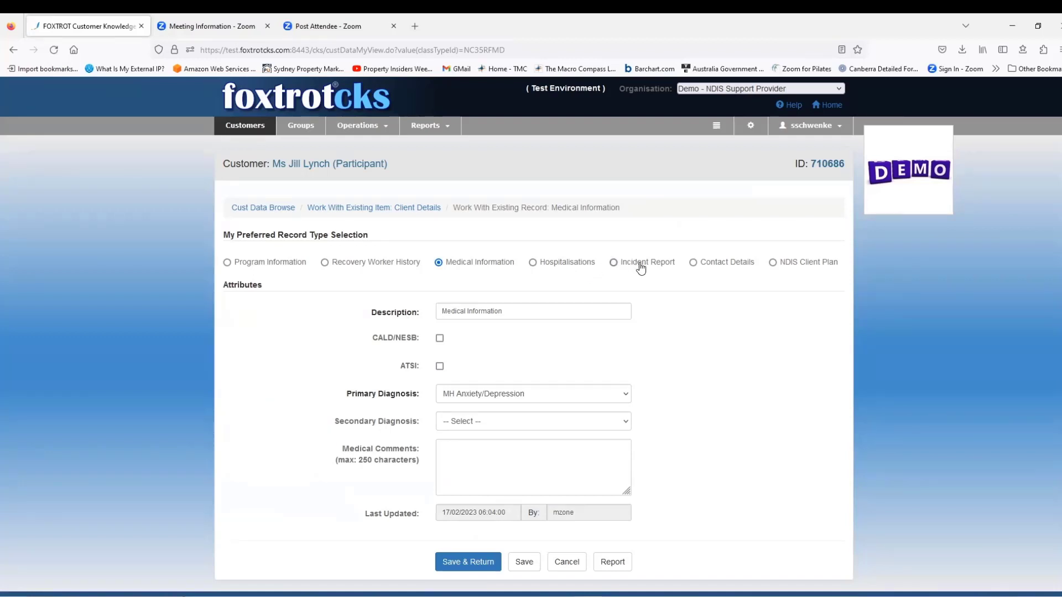
click(570, 562)
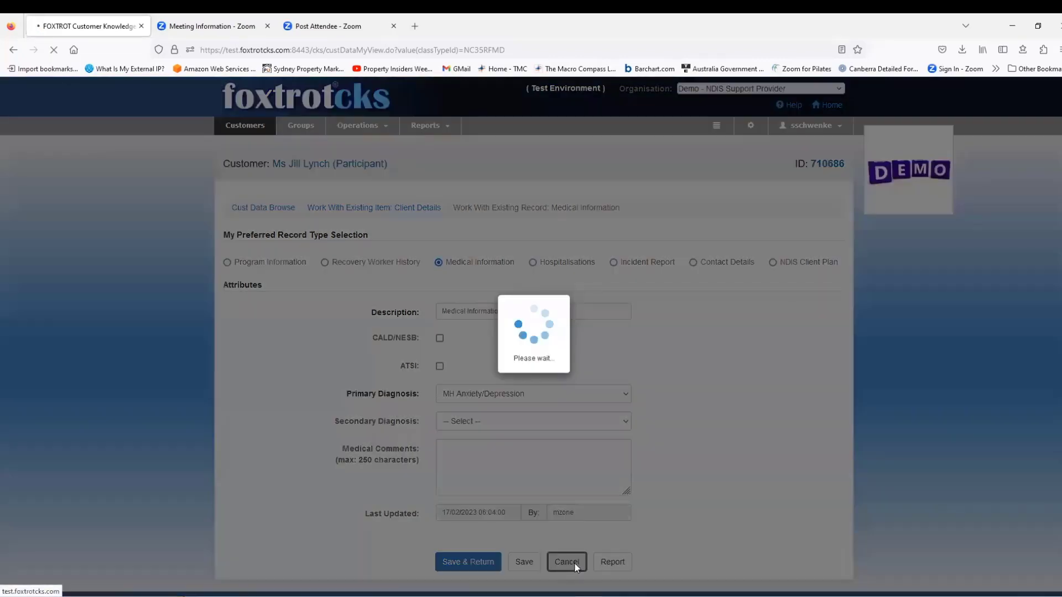